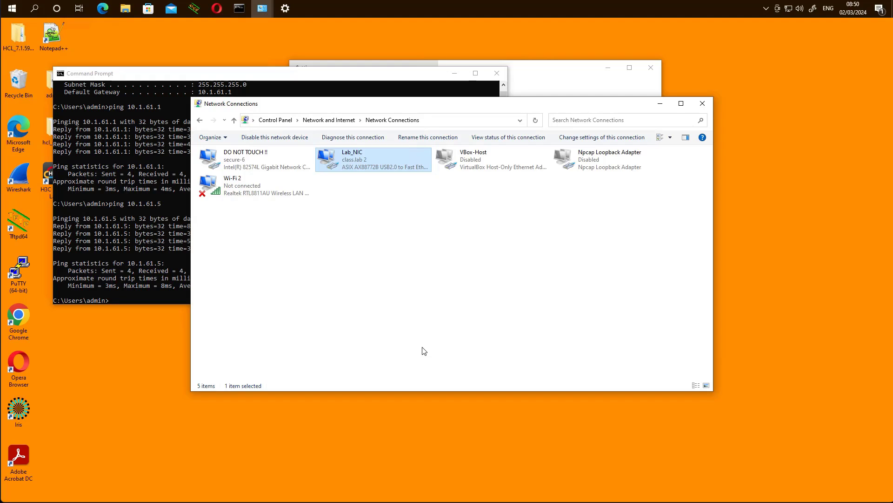
Show Lab_NIC's connection details, with IPv4 address 10.1.61.51 and its physical address.
right_click(364, 167)
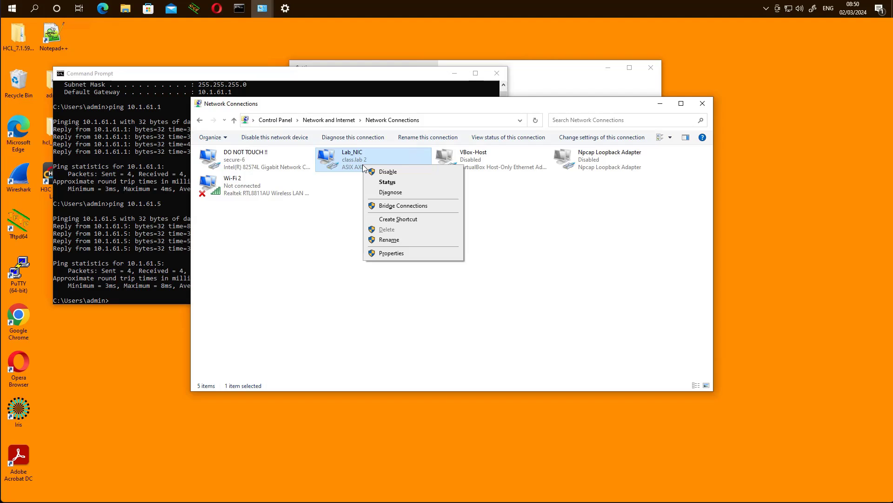
left_click(393, 184)
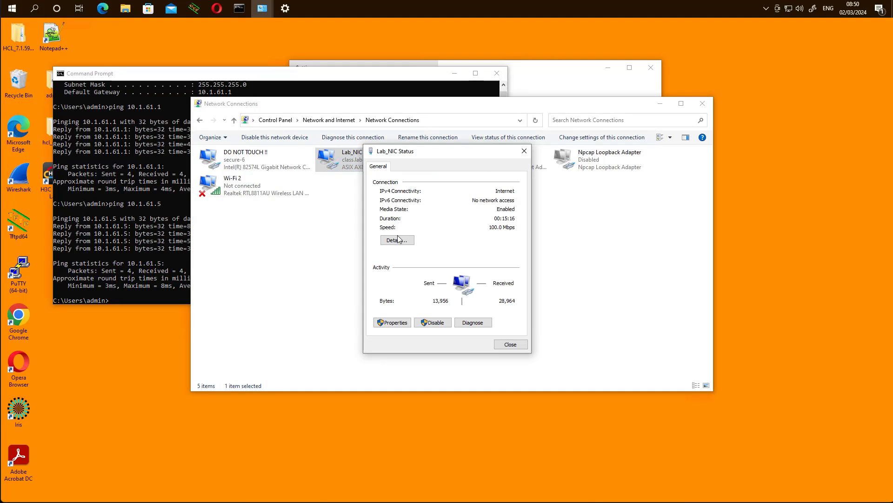
left_click(397, 240)
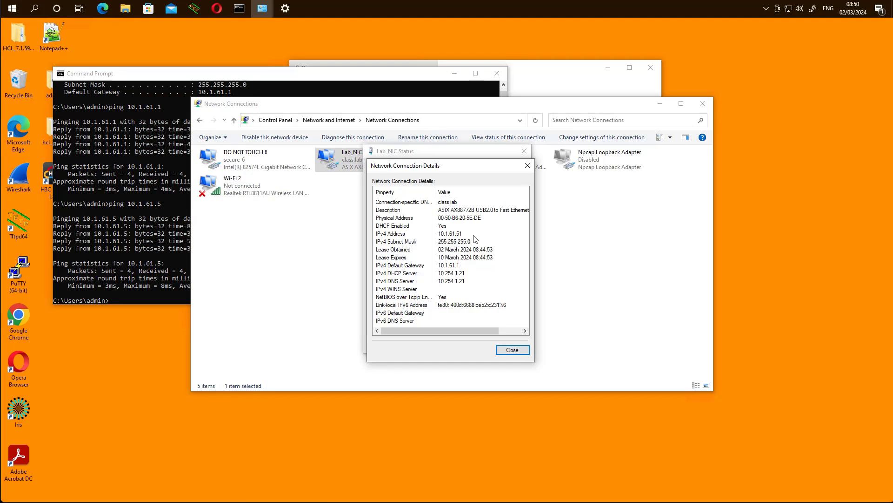
left_click(482, 219)
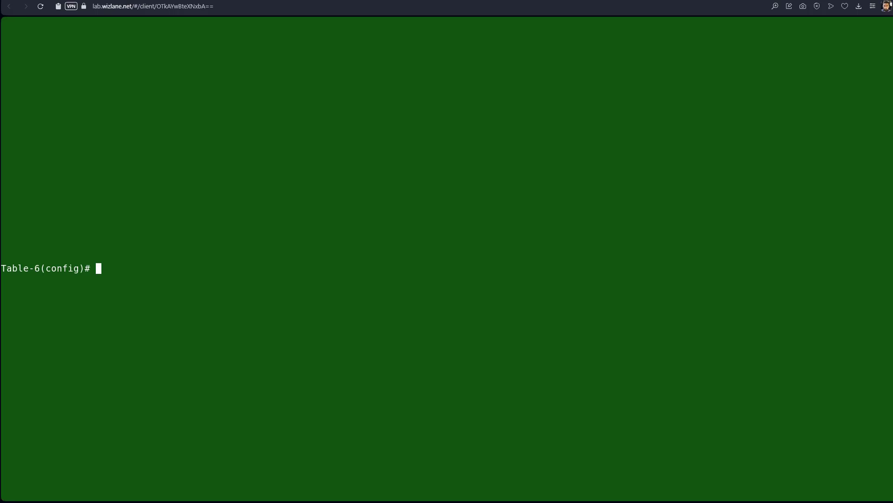
Run 'sho mac-address' and highlight MAC 0050b6-205ede learned on port 5 in VLAN 61.
type("sho mac-address")
key("Return")
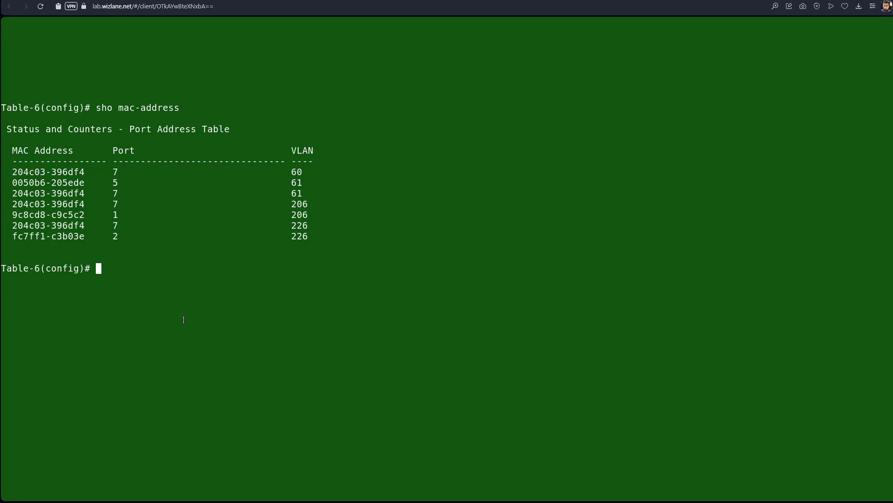
left_click_drag(46, 181, 84, 181)
left_click(141, 198)
left_click_drag(305, 181, 7, 182)
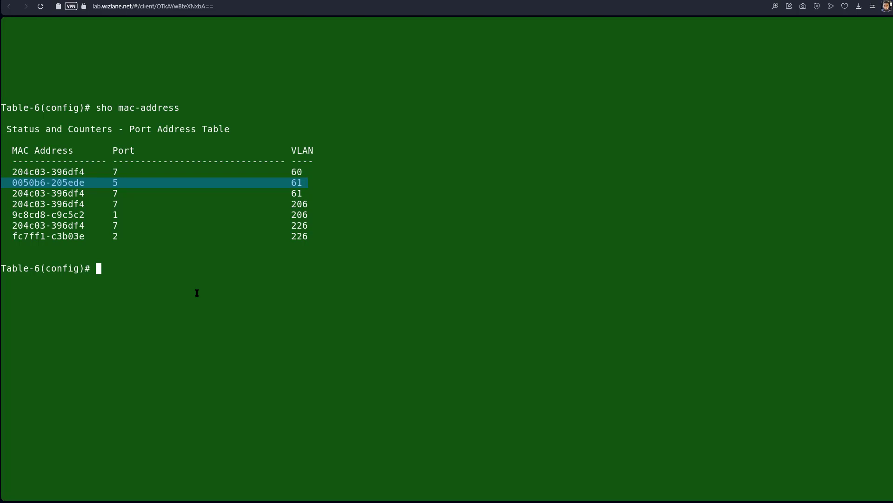
left_click(207, 279)
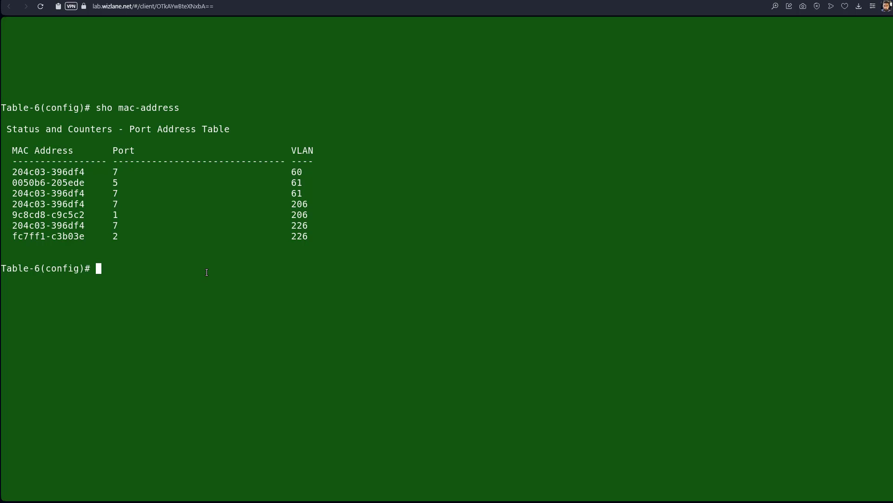
Run 'sho ip' and highlight VLAN61's address 10.1.61.5.
type("sho ip")
key("Return")
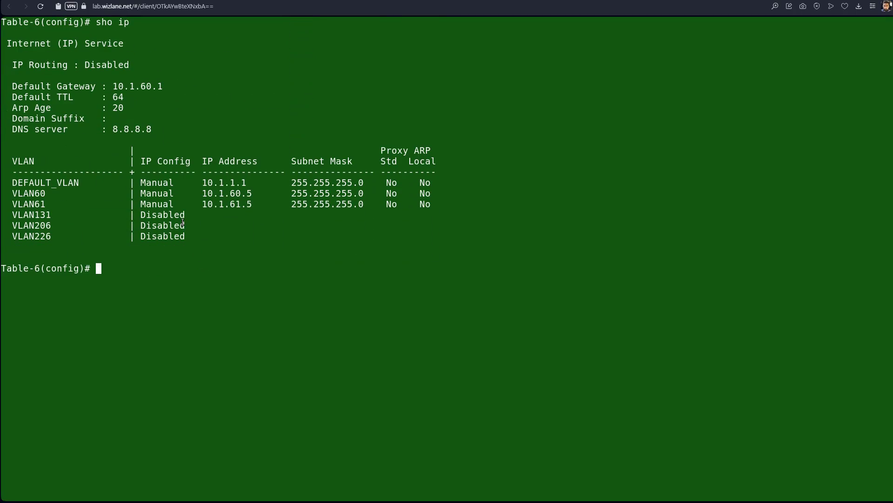
left_click_drag(257, 204, 202, 205)
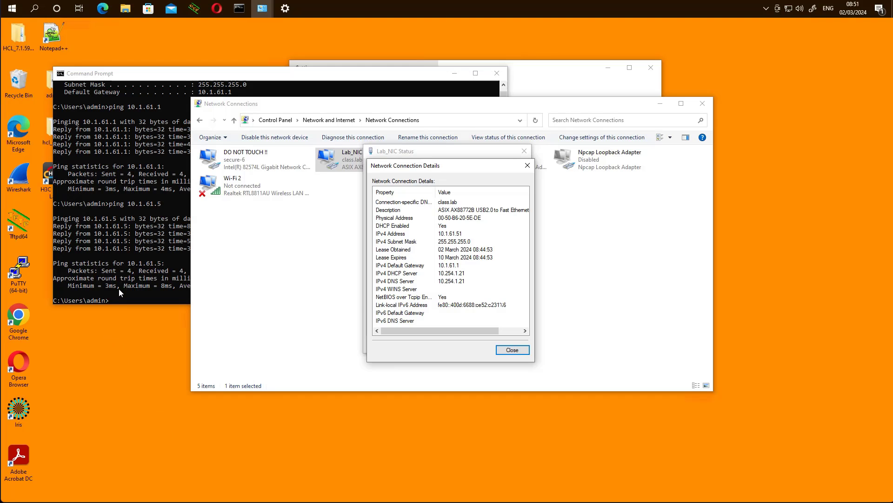
Rerun 'ping 10.1.61.5' in Command Prompt, getting 4/4 replies.
left_click(119, 289)
key("Up")
key("Return")
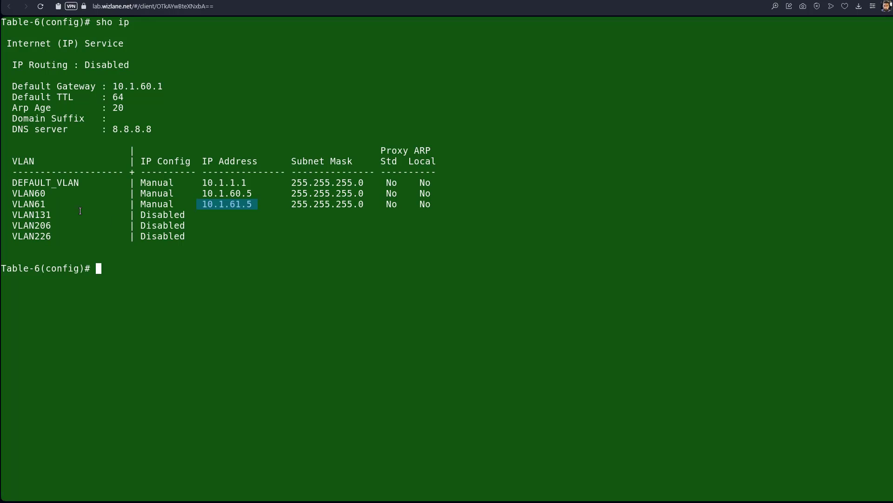
Run 'sho arp' and highlight 10.1.61.51 with MAC 0050b6-205ede on port 5.
left_click(279, 312)
type("sho arp")
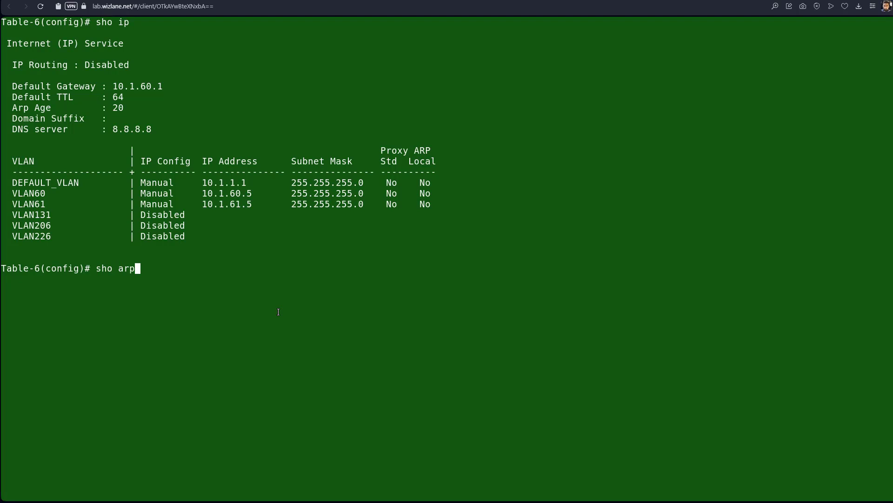
key("Return")
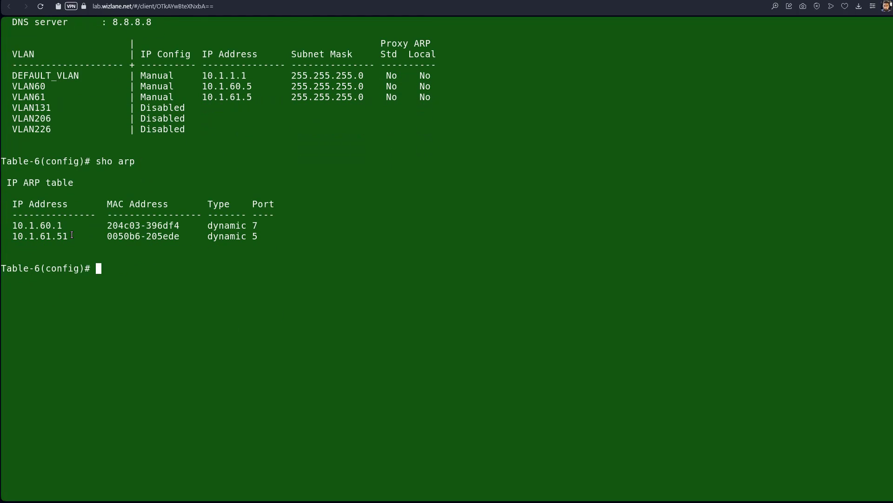
left_click_drag(259, 236, 12, 237)
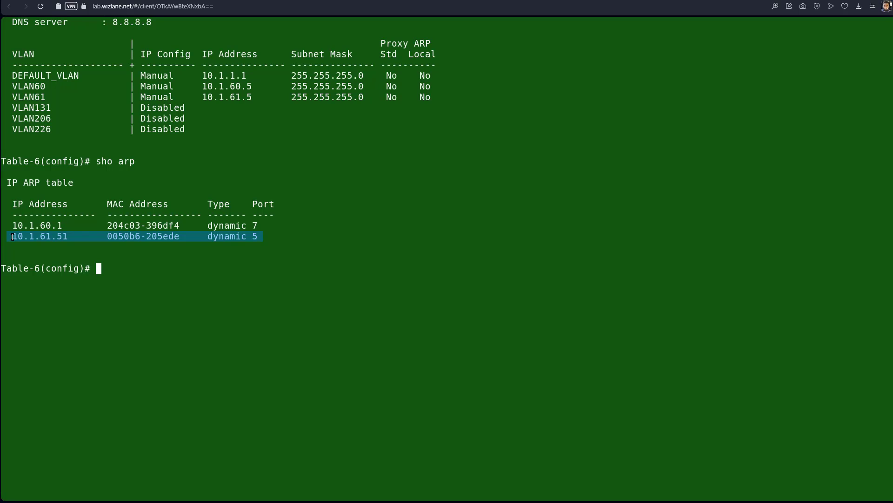
left_click(181, 239)
left_click_drag(181, 240, 114, 234)
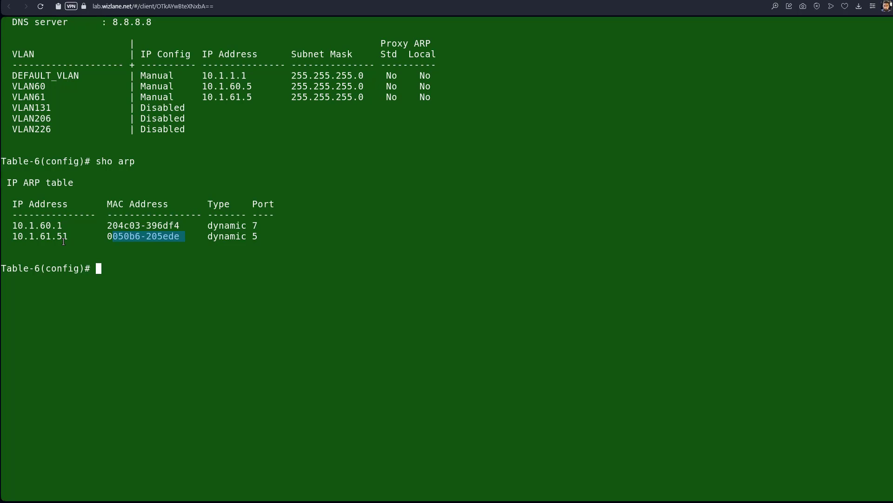
left_click_drag(73, 238, 7, 240)
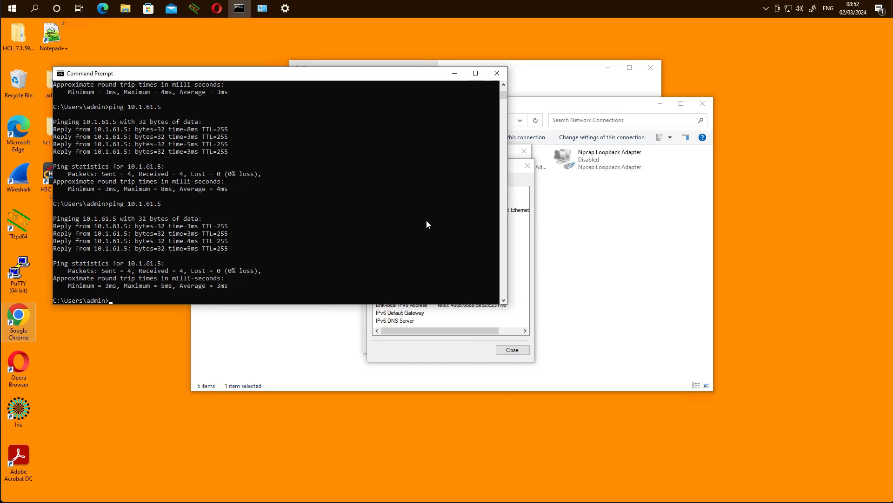
Run ipconfig, highlight Lab_NIC's 10.1.61.51 address, and scroll back through the adapter output.
left_click(427, 222)
type("ipconfig")
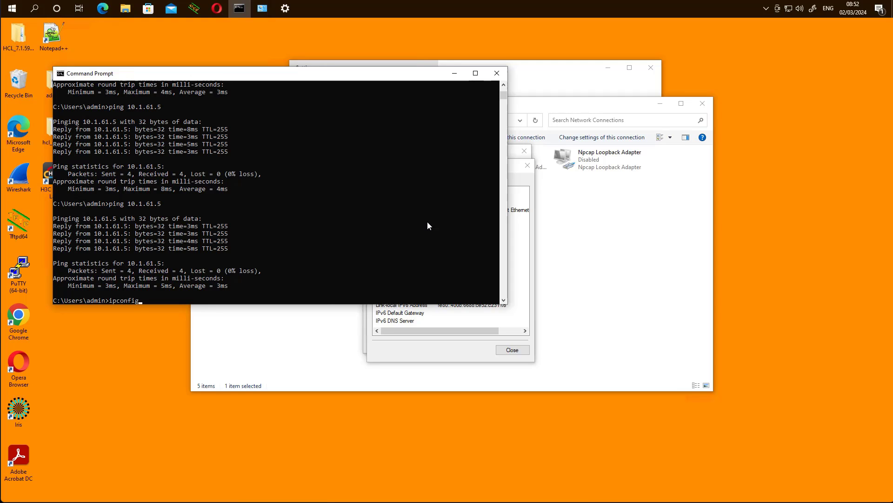
key("Return")
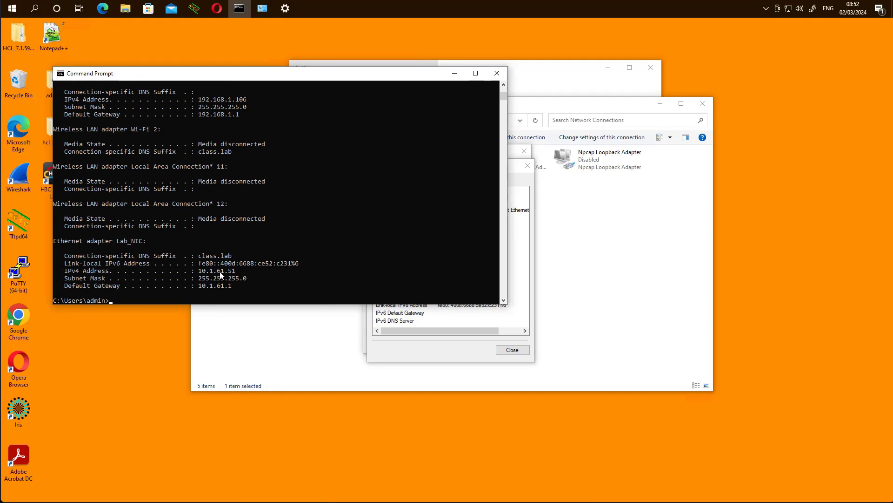
left_click_drag(232, 272, 199, 273)
left_click(269, 284)
scroll(296, 238, "up", 5)
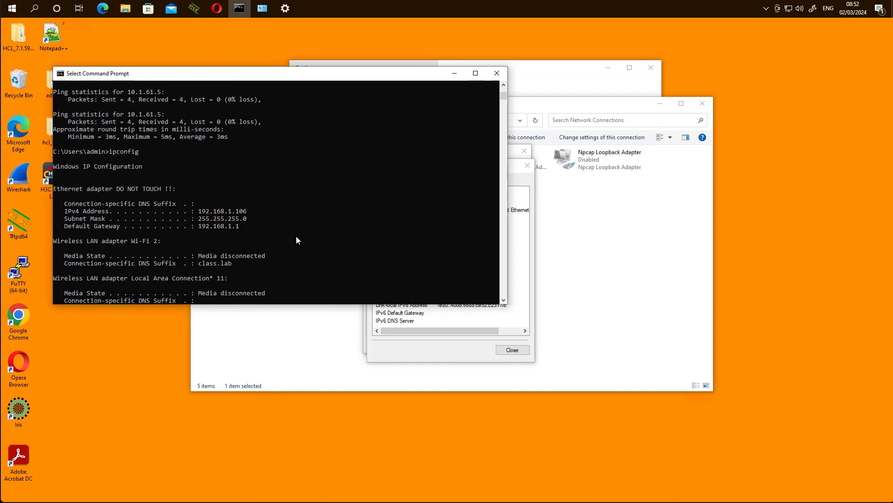
scroll(296, 238, "up", 1)
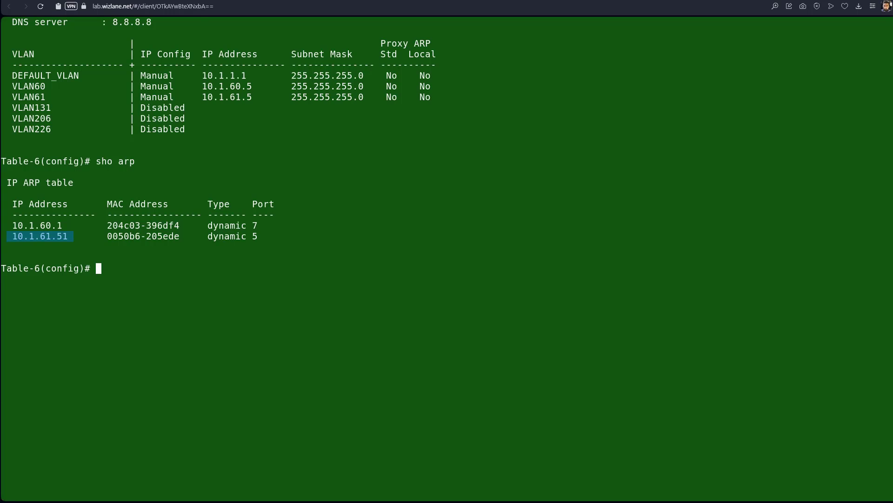
Display port 5's VLAN membership with 'sho vlan port 5 detail'.
left_click(292, 323)
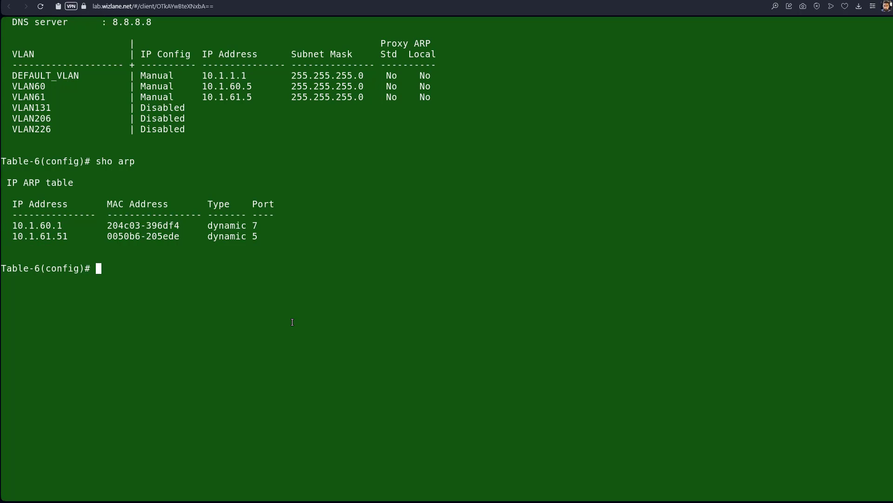
type("sho vlan port 5 fr")
key("Tab")
key("BackSpace")
key("BackSpace")
type("d")
key("Tab")
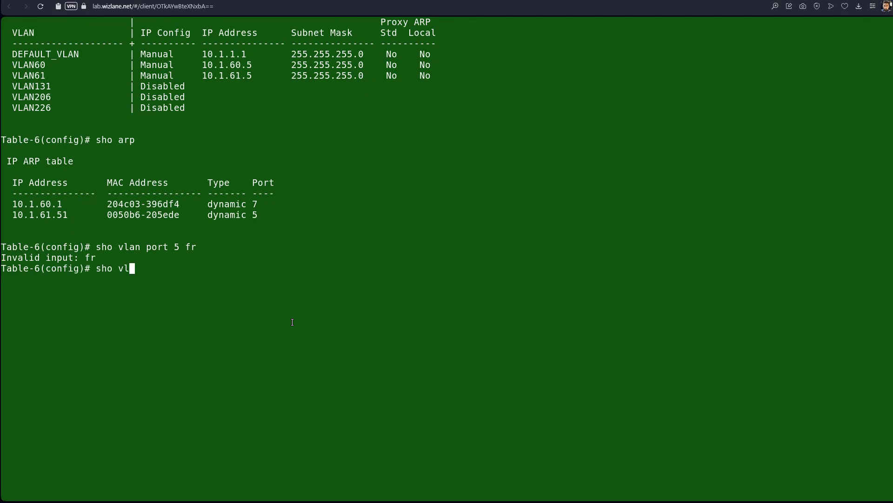
key("Return")
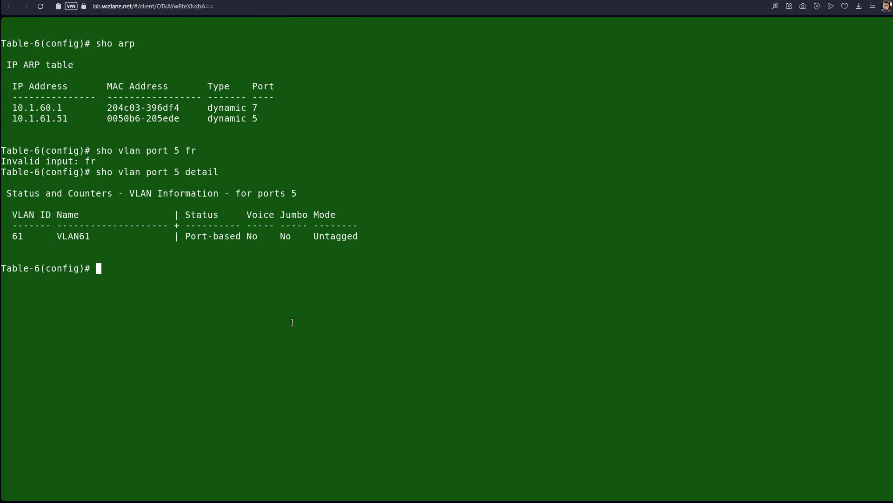
Make port 5 an untagged member of VLAN 1 and recheck its VLAN detail.
type("vlan 1 untagged ")
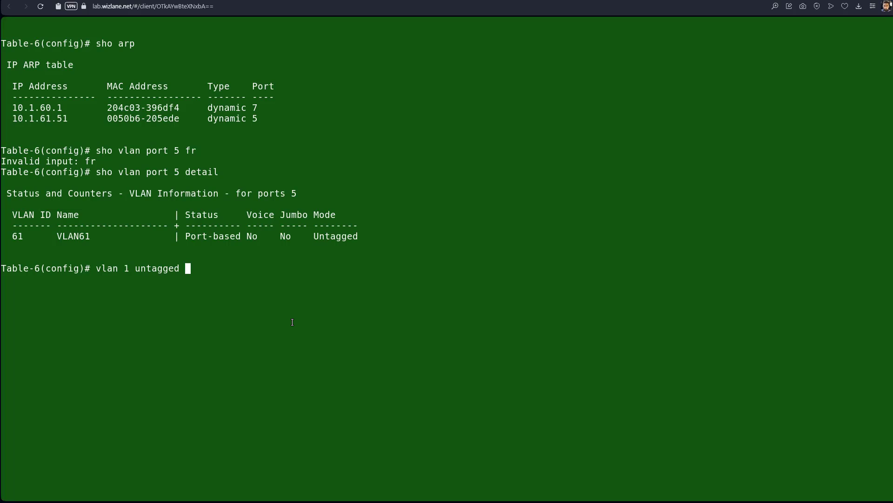
type("5")
key("Return")
key("Up")
key("Up")
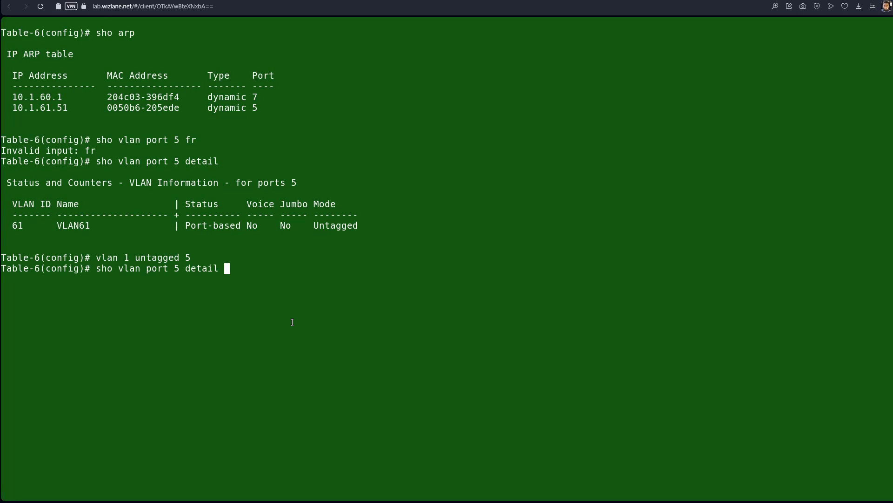
key("Return")
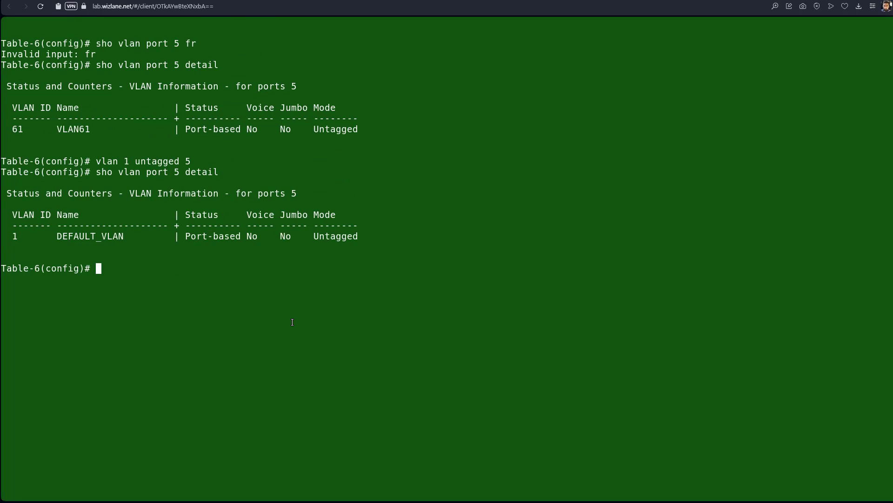
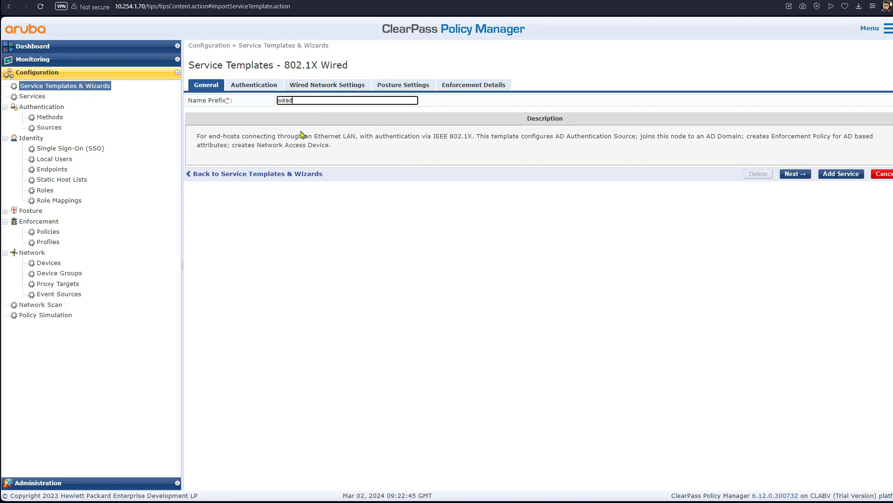
Give the 802.1X Wired template the name prefix wired-AOS-S and continue to authentication settings.
type("-AOS-S")
left_click(796, 175)
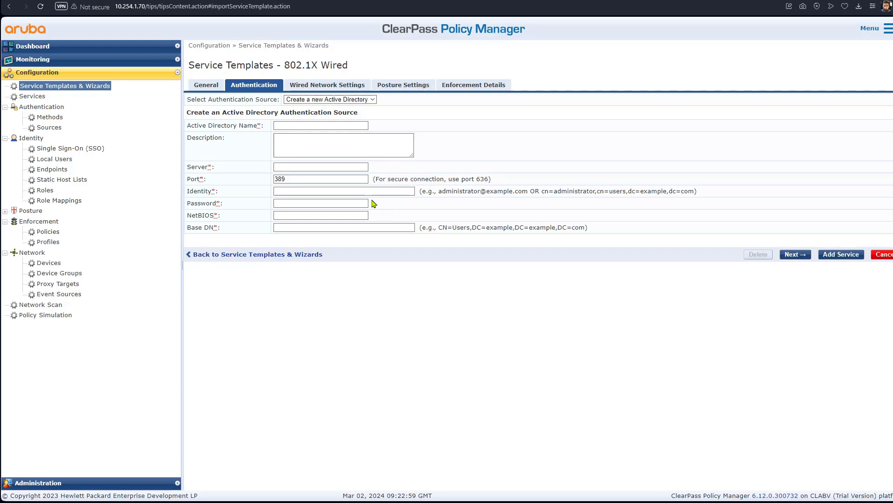
Choose the existing Active Directory as the template's authentication source.
left_click(366, 100)
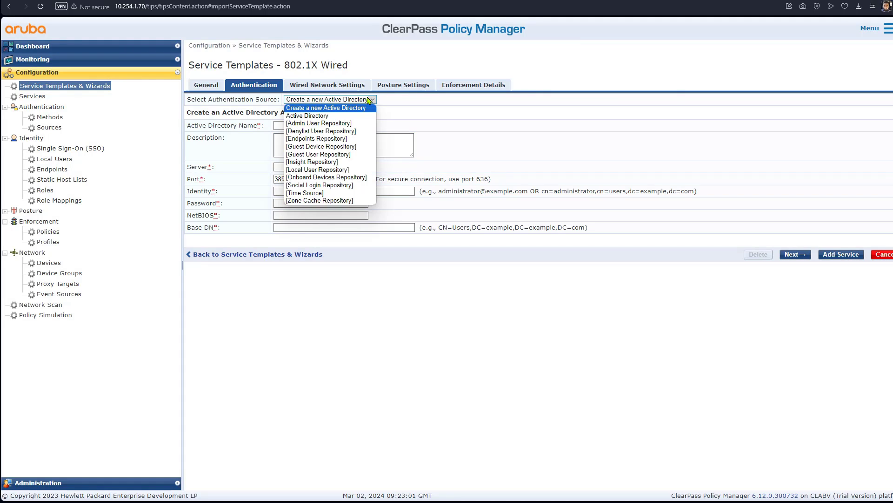
left_click(359, 115)
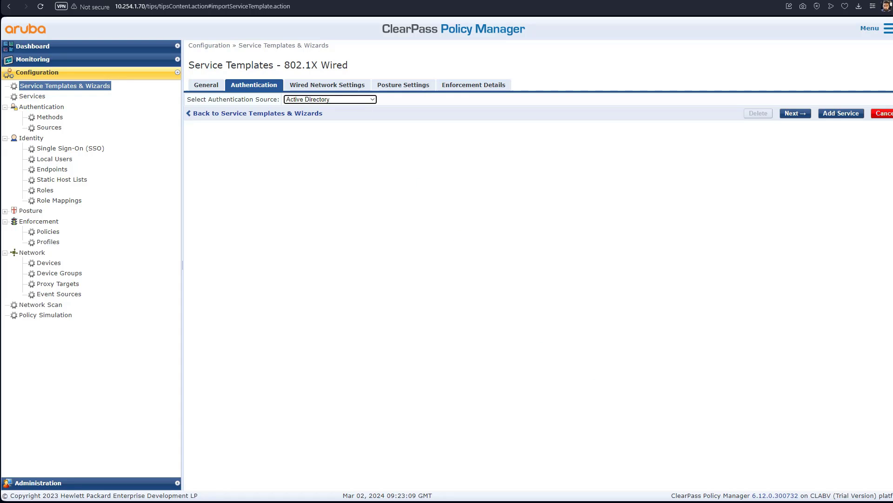
Enter device IP 10.1.60.5 and choose vendor Hewlett-Packard-Enterprise for the wired switch.
left_click(354, 86)
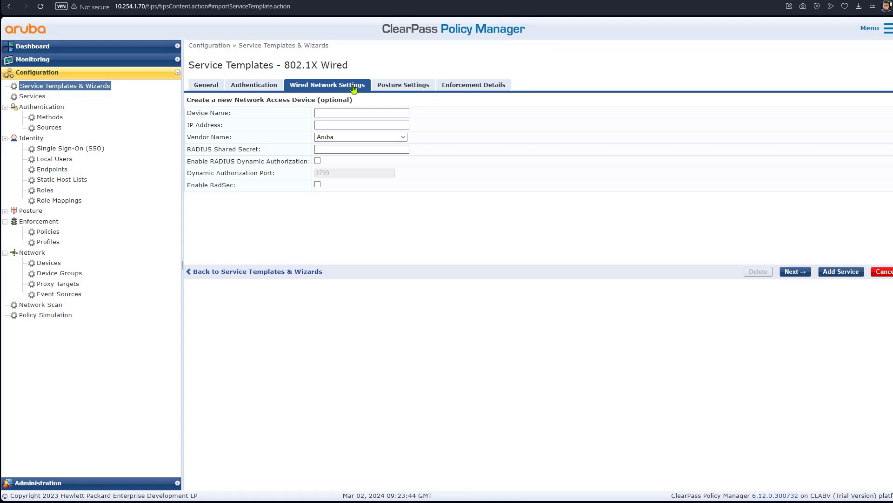
left_click(358, 115)
left_click(361, 122)
type("10.1.60.5")
left_click(352, 126)
left_click(355, 138)
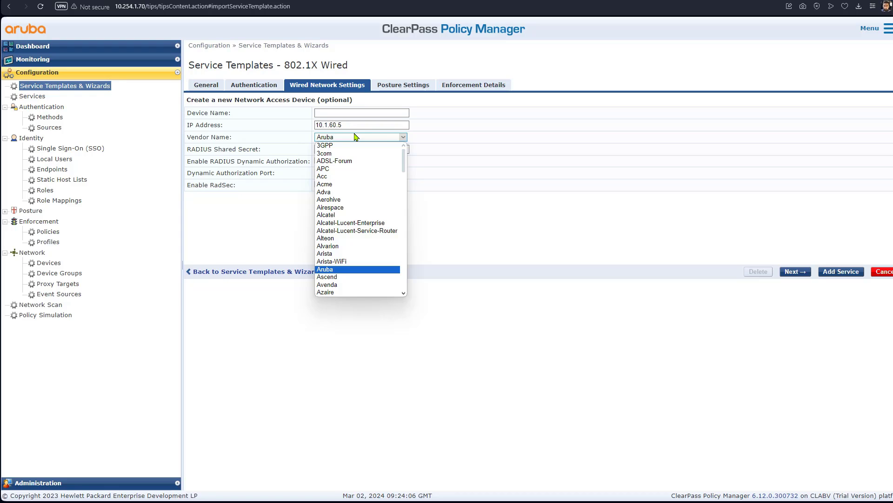
type("he")
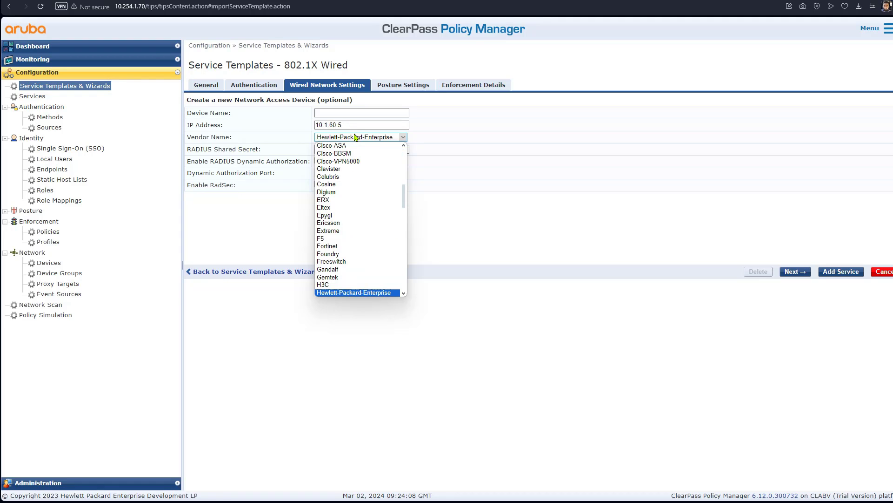
left_click(371, 294)
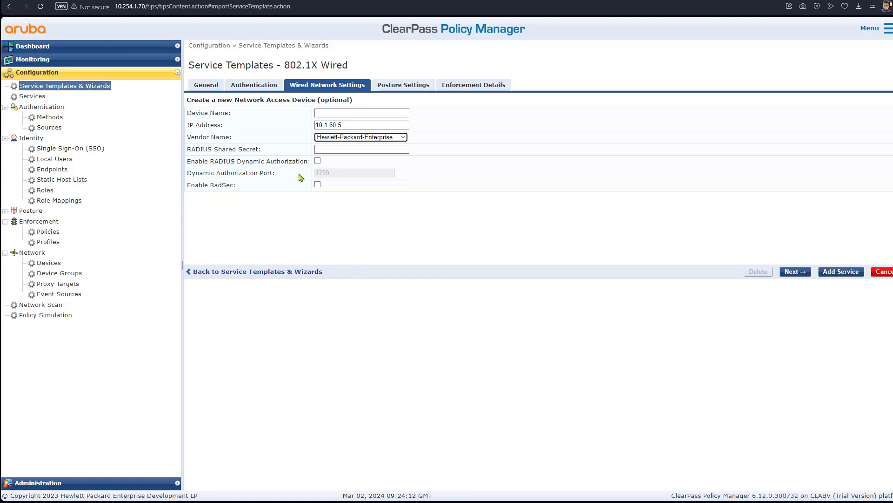
Enter the RADIUS shared secret and name the device AOS-S.
left_click(344, 150)
left_click(344, 150)
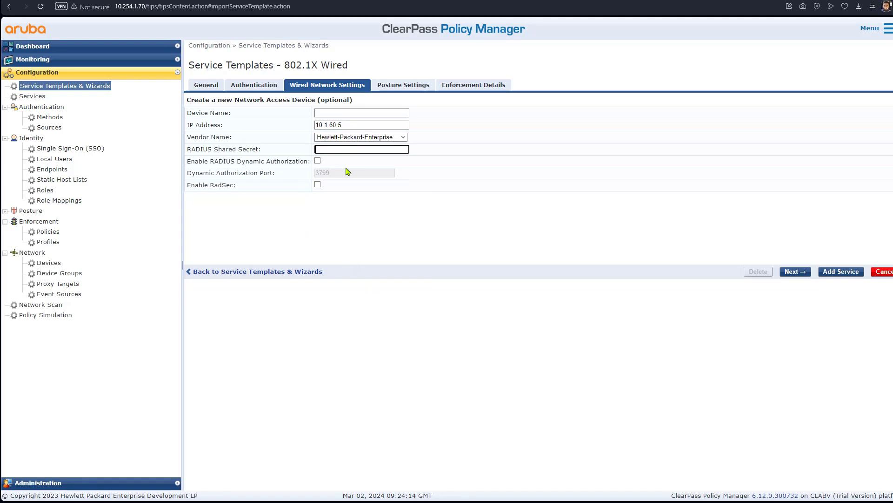
left_click(380, 112)
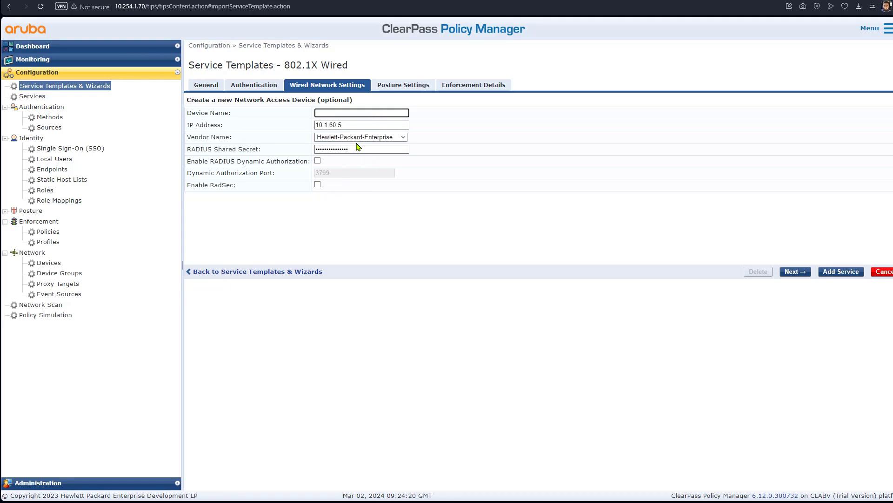
type("Aos-S")
key("Delete")
key("Delete")
type("OS")
left_click(794, 272)
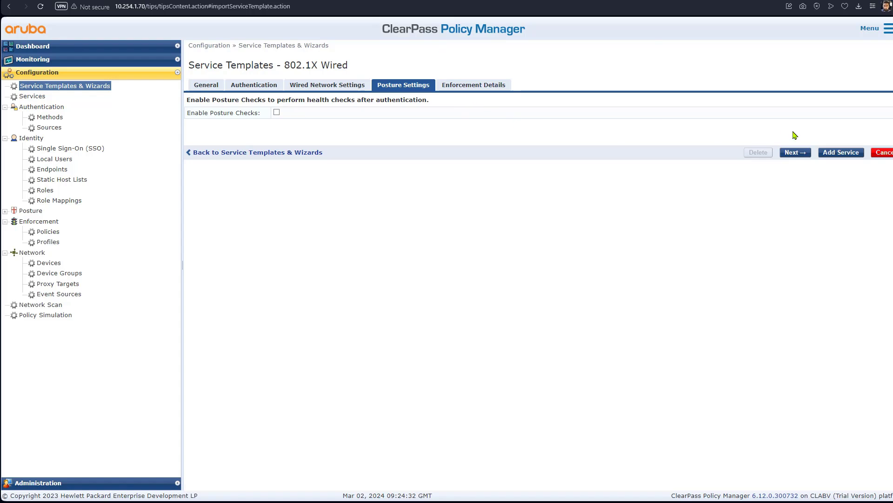
In Enforcement Details, set the first rule's attribute name to memberOf.
left_click(796, 152)
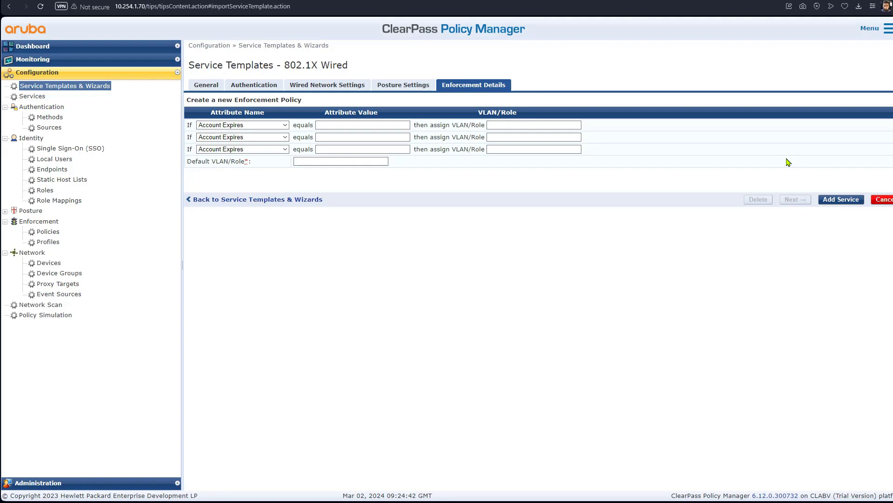
left_click(285, 126)
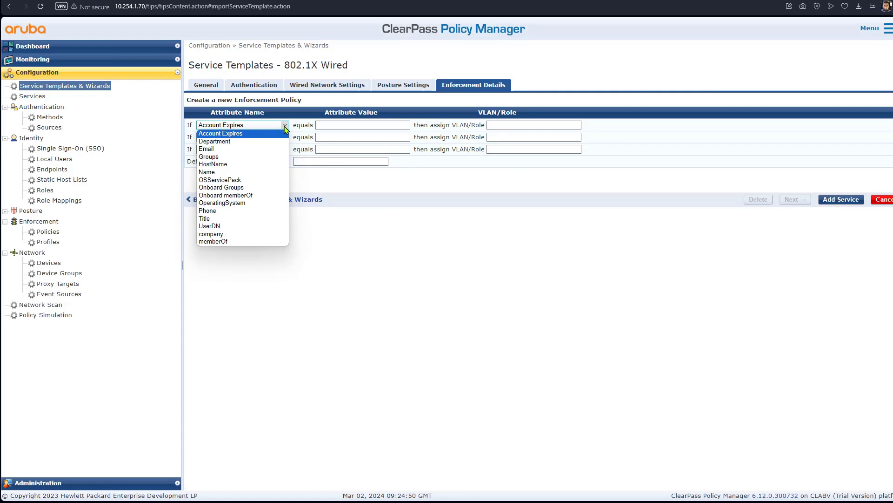
left_click(329, 269)
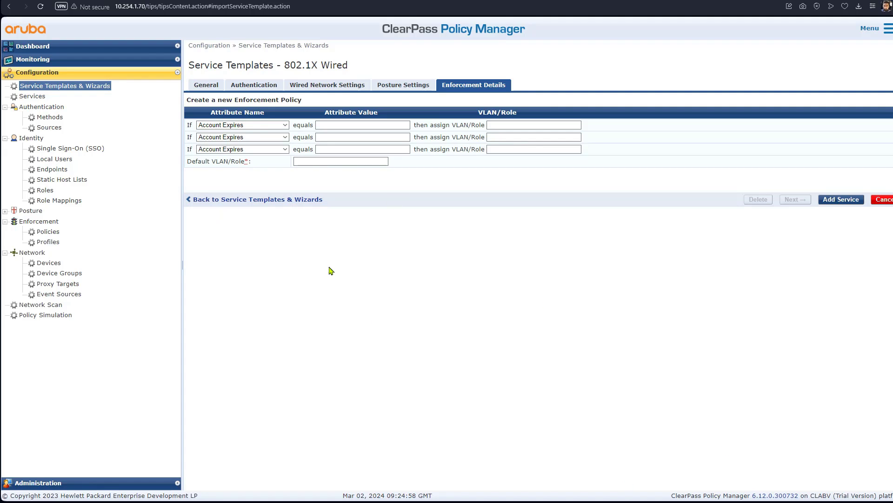
left_click(278, 126)
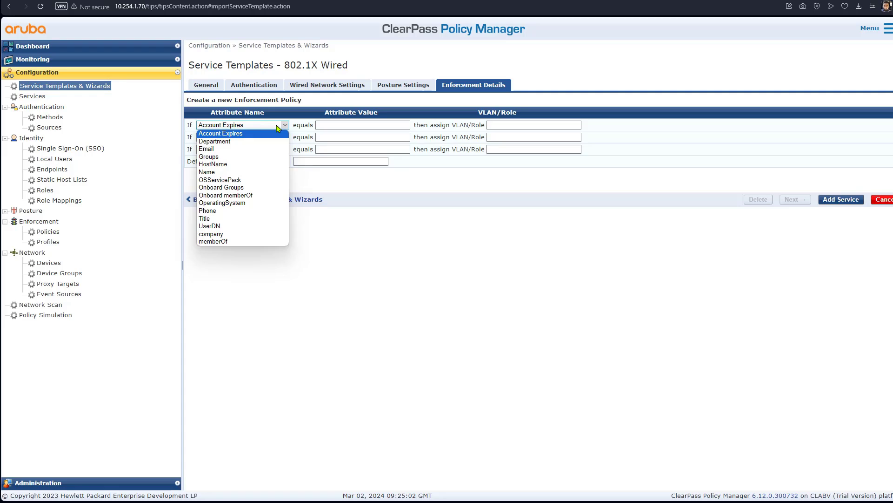
left_click(248, 242)
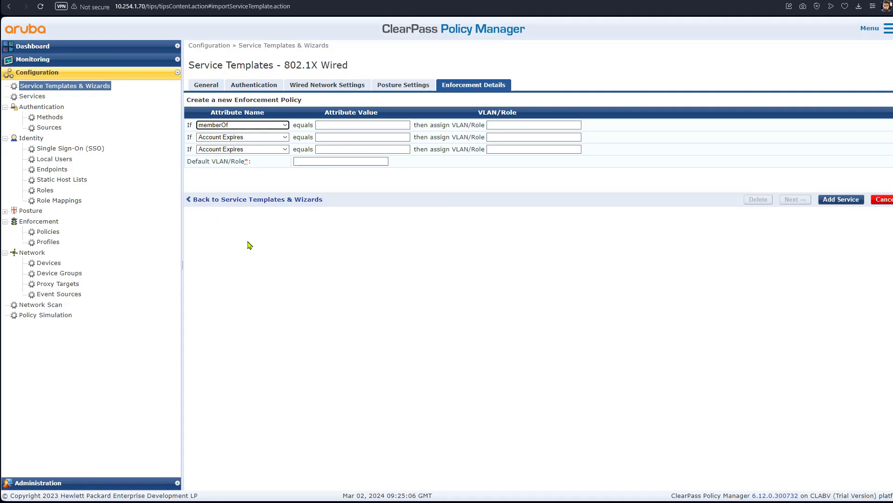
left_click(366, 126)
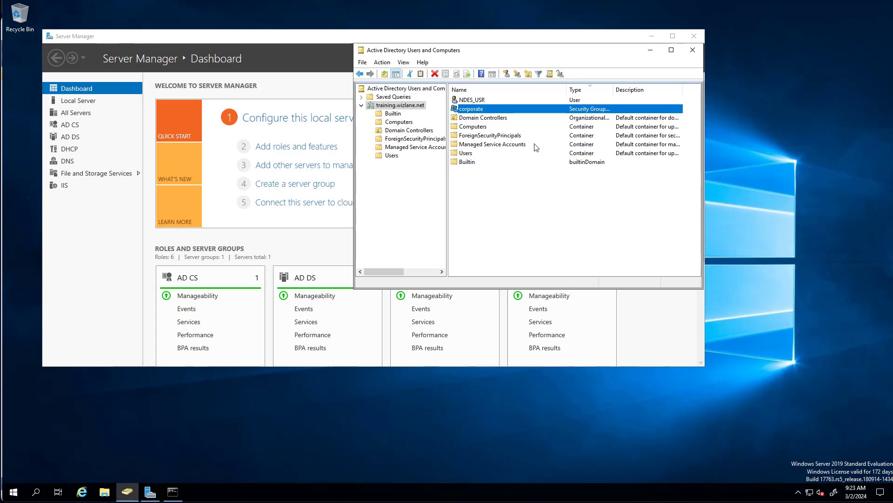
right_click(479, 108)
left_click(513, 197)
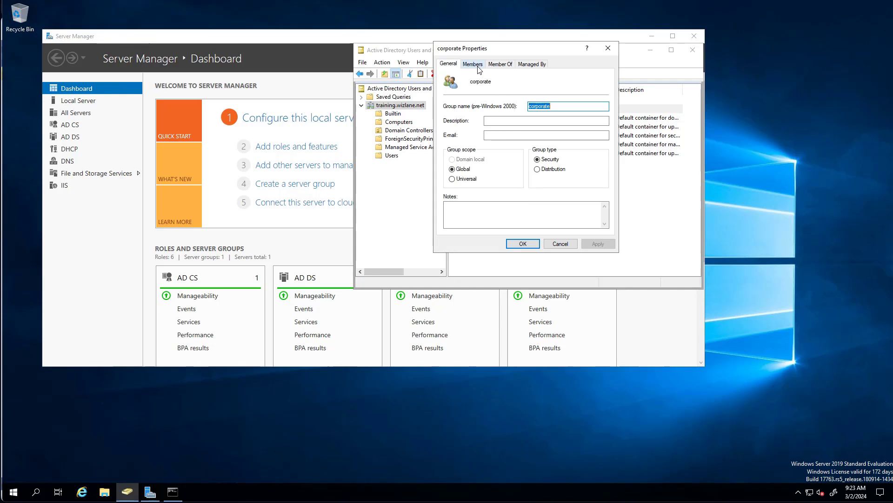
left_click(476, 64)
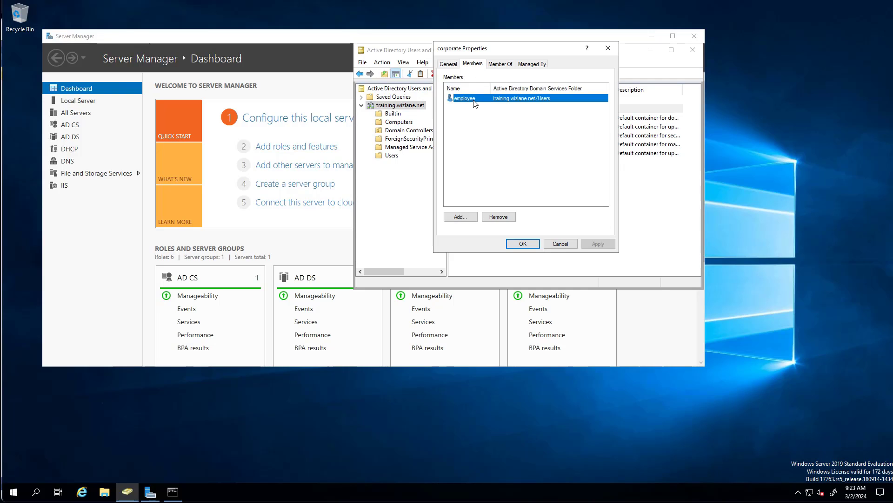
left_click(560, 243)
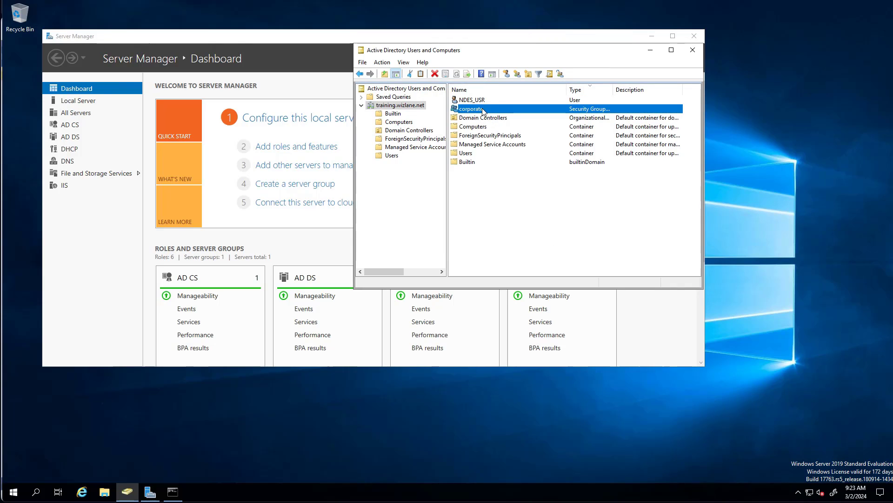
mouse_move(855, 492)
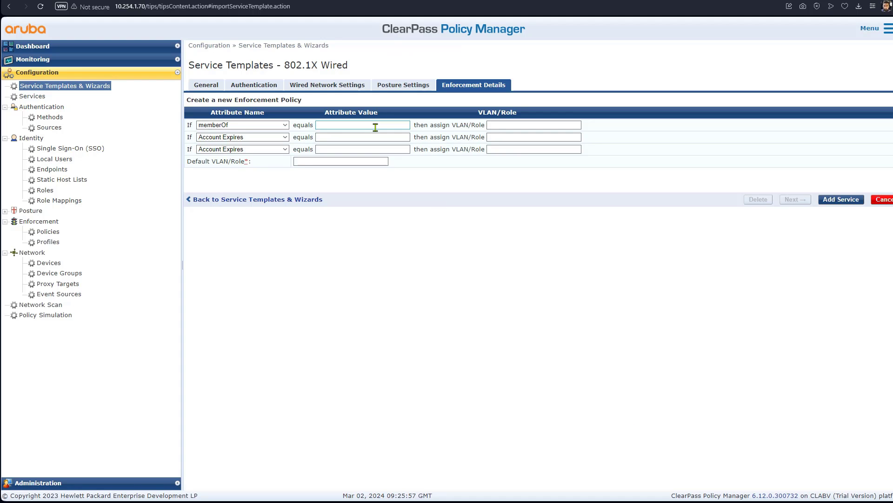
left_click(377, 125)
Map corporate to VLAN 61, set default VLAN 60, and add the service.
type("corporate")
key("Tab")
type("61")
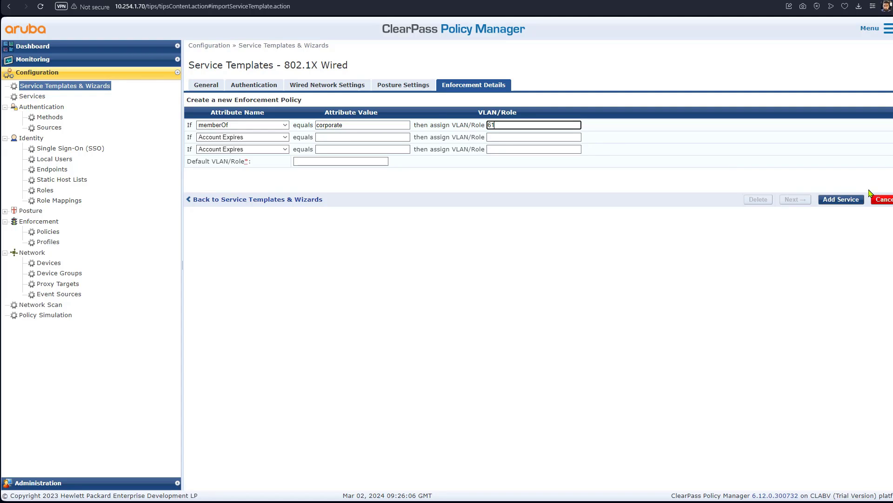
left_click(854, 201)
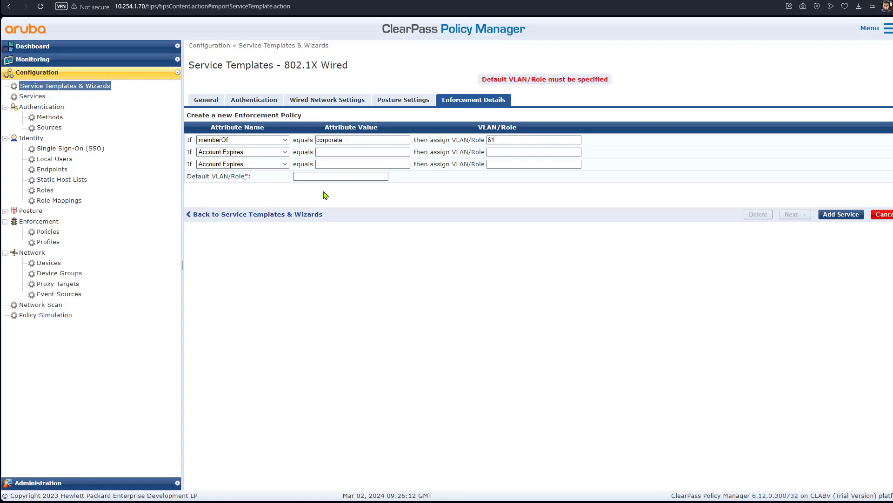
left_click(338, 176)
left_click(338, 176)
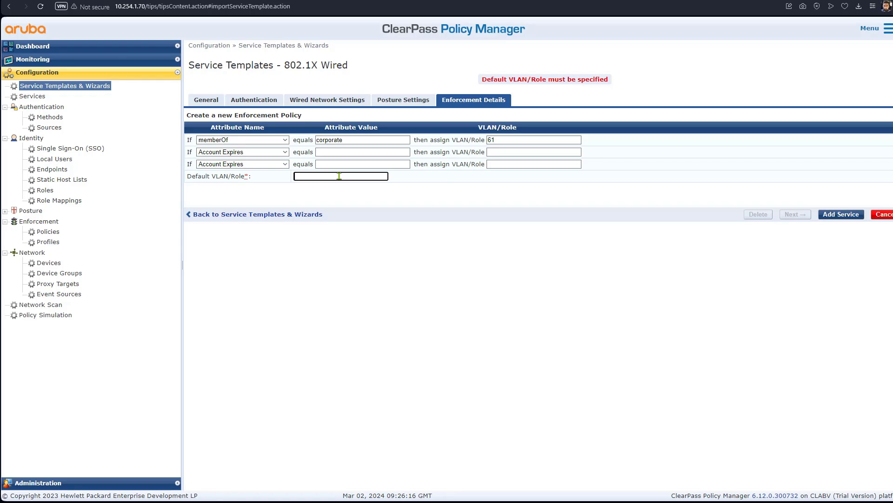
type("60")
left_click(835, 216)
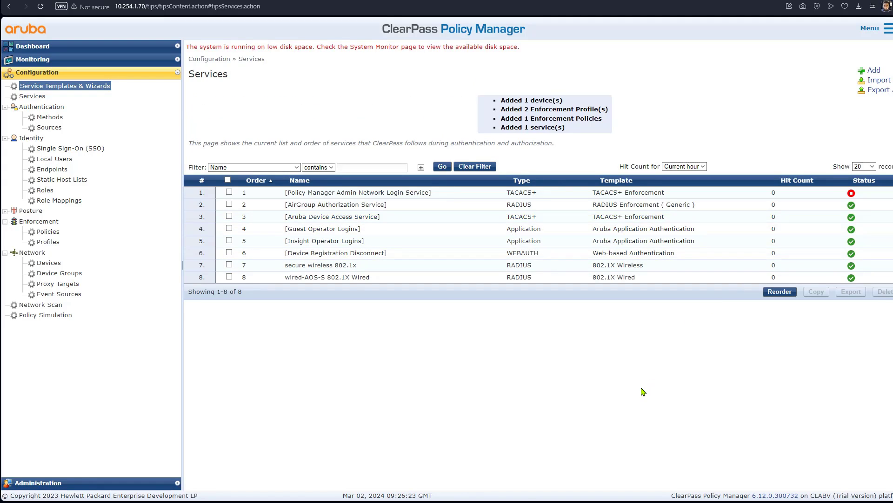
Open the wired-AOS-S 802.1X Wired service and review its tabs up to the enforcement policy.
left_click(31, 97)
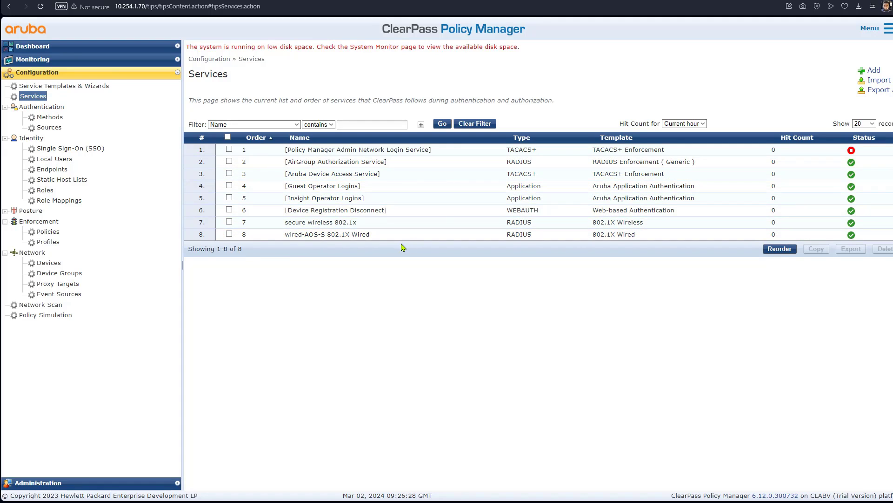
left_click(323, 238)
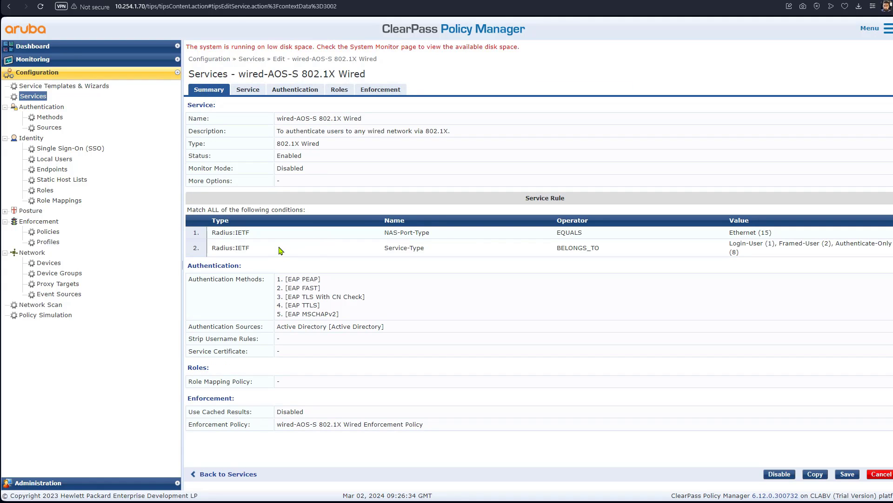
left_click(254, 93)
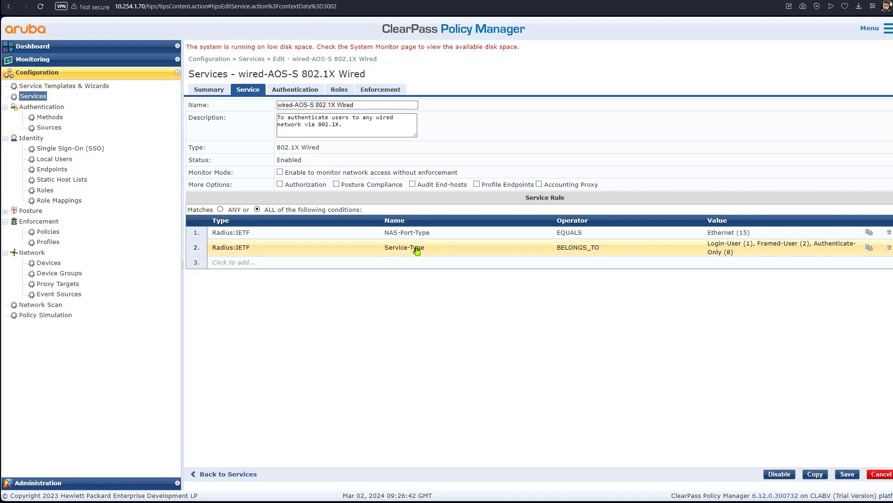
left_click(301, 93)
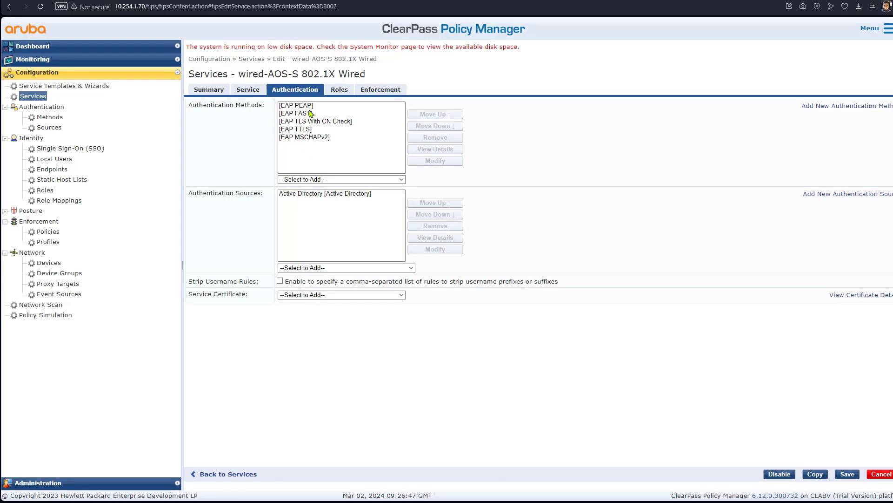
left_click(319, 197)
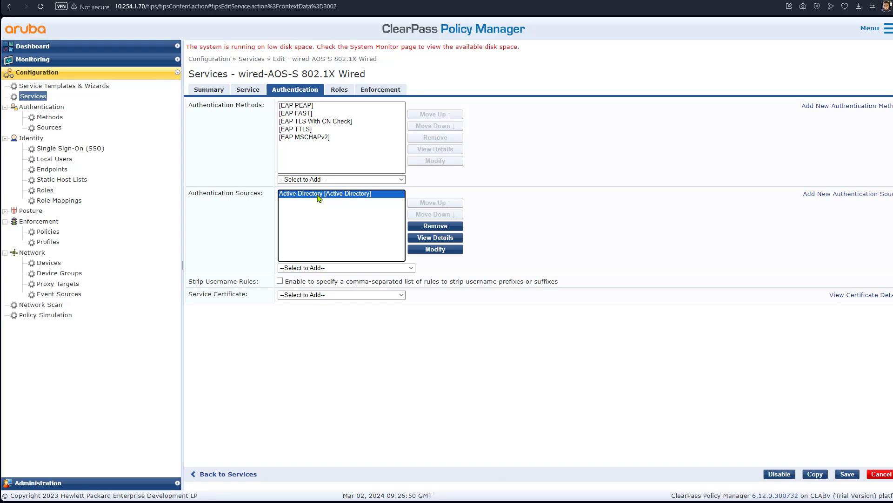
left_click(345, 90)
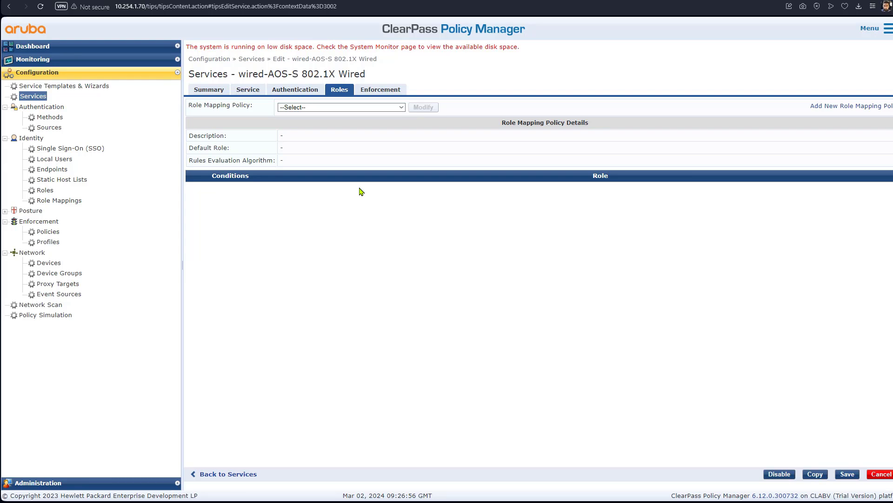
left_click(382, 90)
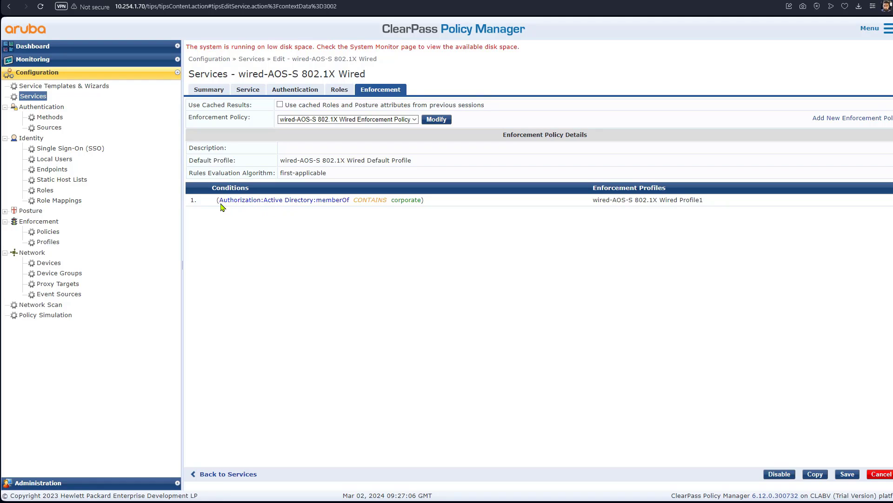
Copy the profile name wired-AOS-S 802.1X Wired Profile1 and go to Enforcement Profiles.
left_click_drag(219, 200, 421, 201)
left_click(621, 203)
left_click_drag(714, 203, 596, 208)
key("ctrl+c")
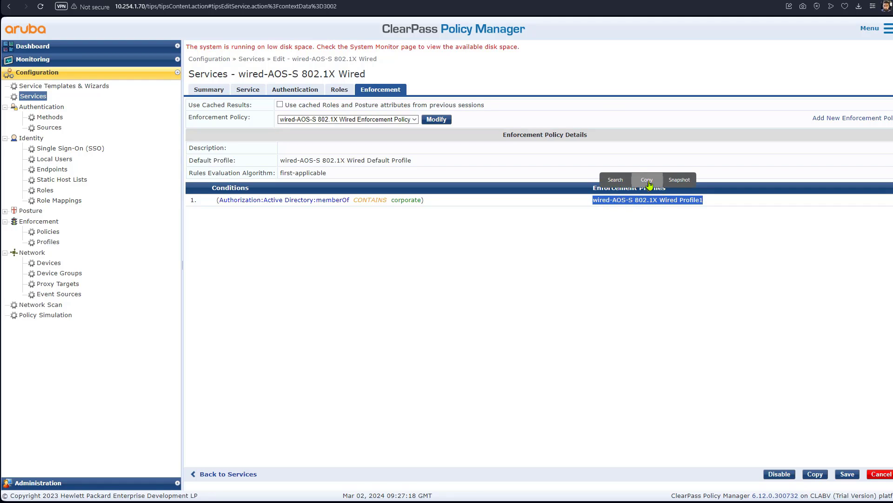
left_click(647, 180)
left_click(49, 242)
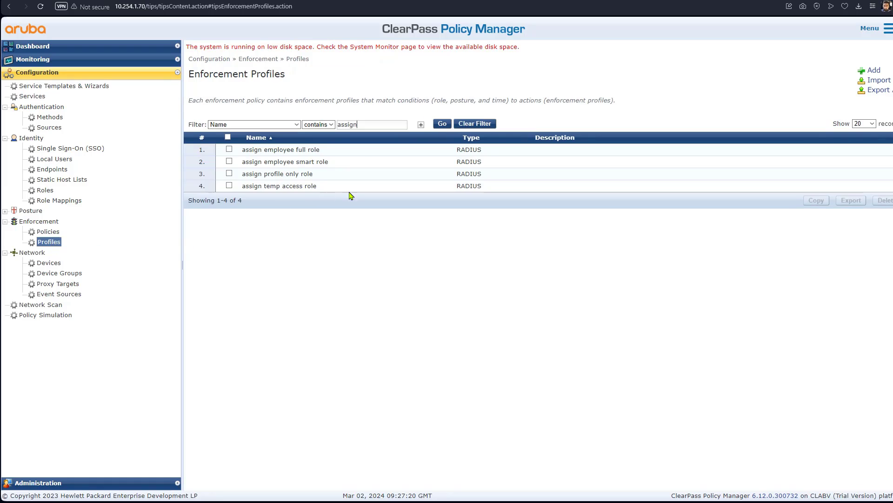
Filter to wired-AOS-S 802.1X Wired Profile1, verify its VLAN 61 attribute, and save it.
left_click_drag(369, 125, 322, 125)
key("ctrl+v")
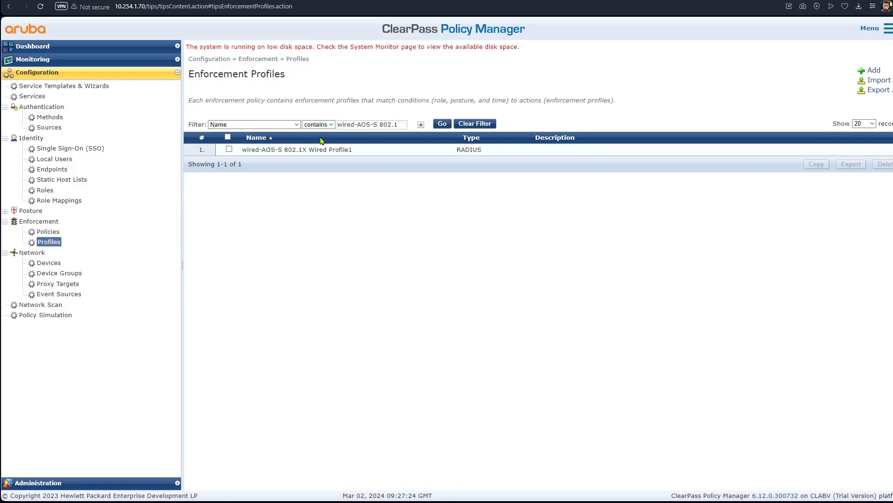
left_click(326, 152)
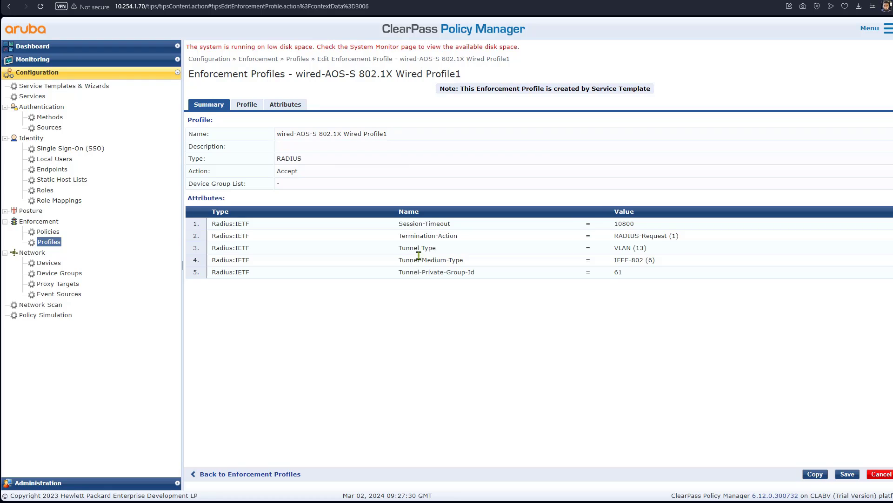
left_click_drag(457, 227, 398, 225)
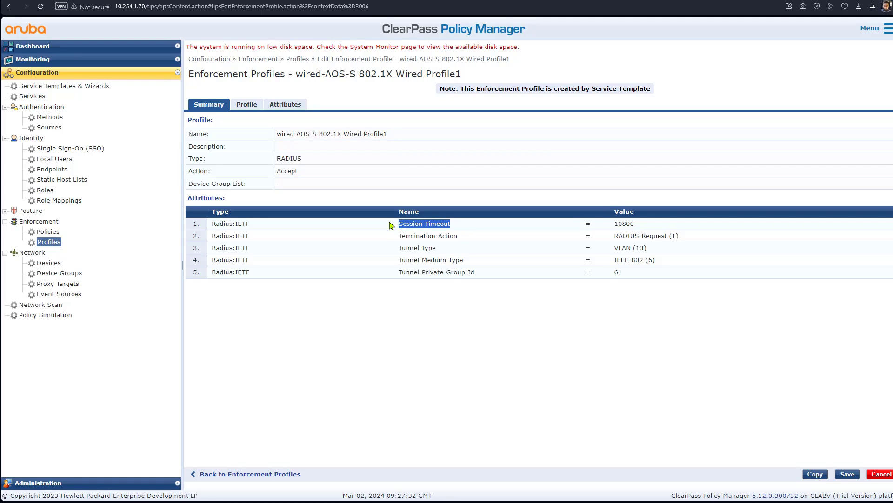
left_click(499, 348)
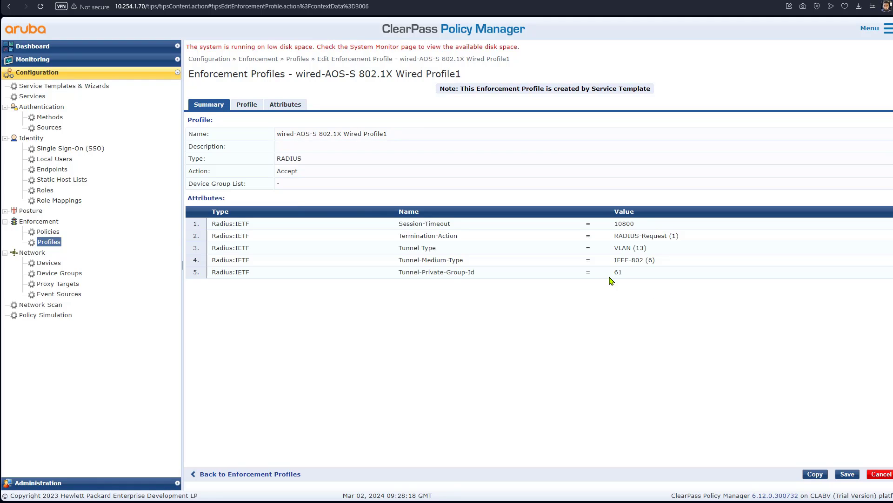
left_click_drag(628, 273, 613, 273)
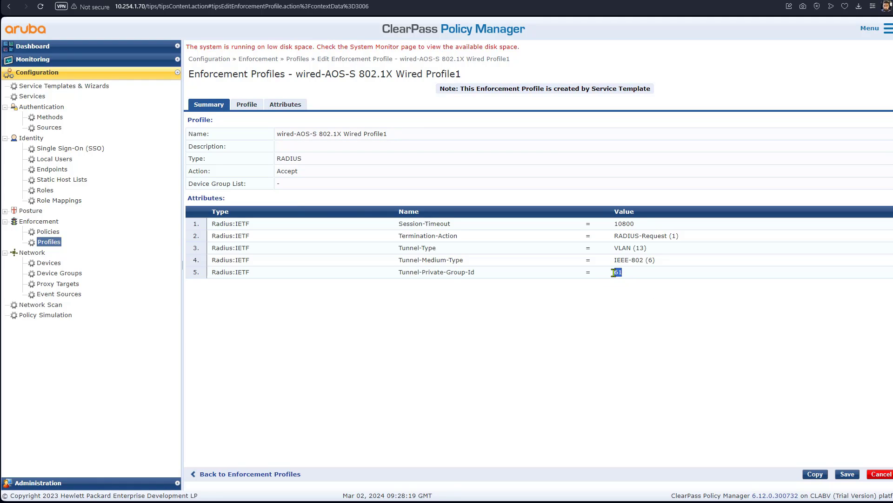
left_click(609, 312)
left_click(847, 474)
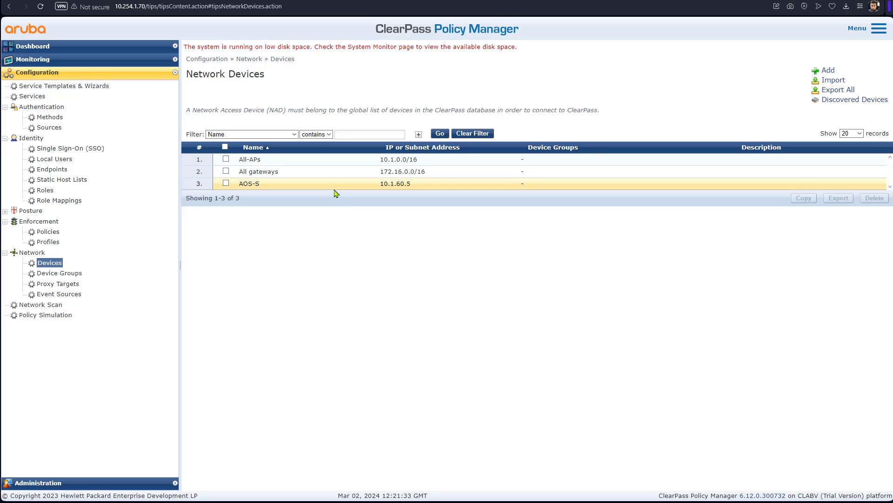
Check the AOS-S device details, then open the wired-AOS-S 802.1X Wired service from Services.
left_click(263, 184)
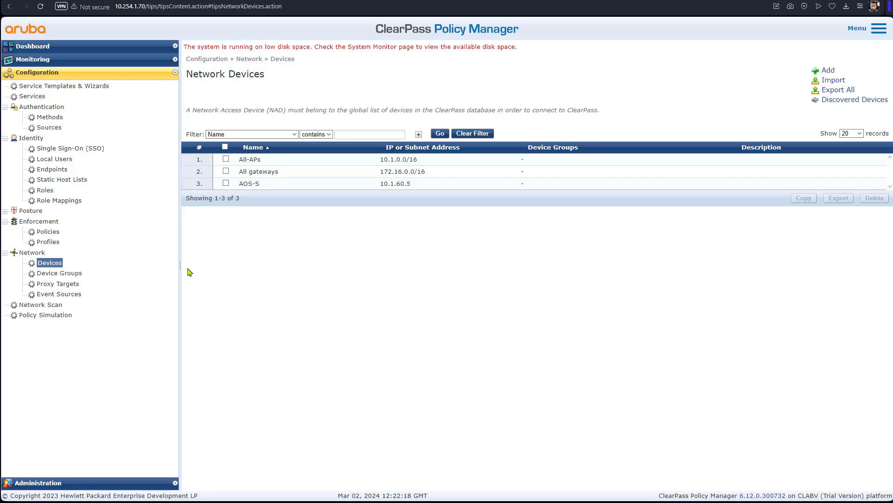
left_click(37, 97)
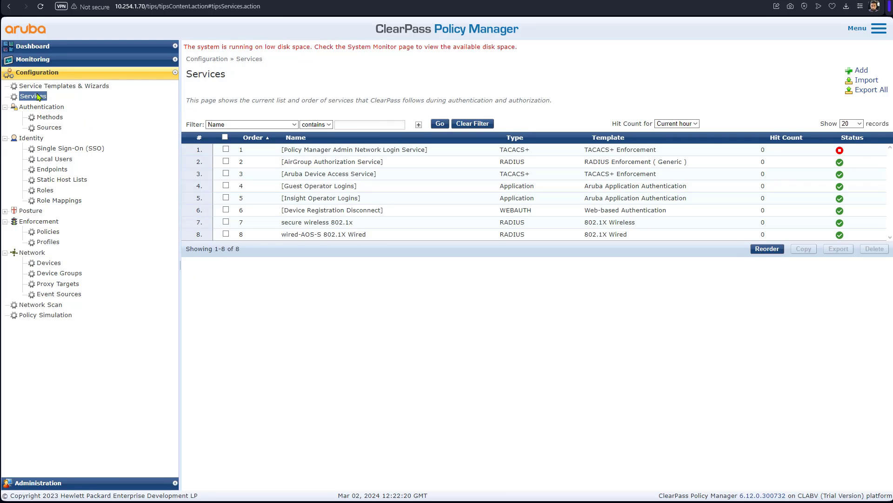
left_click(320, 240)
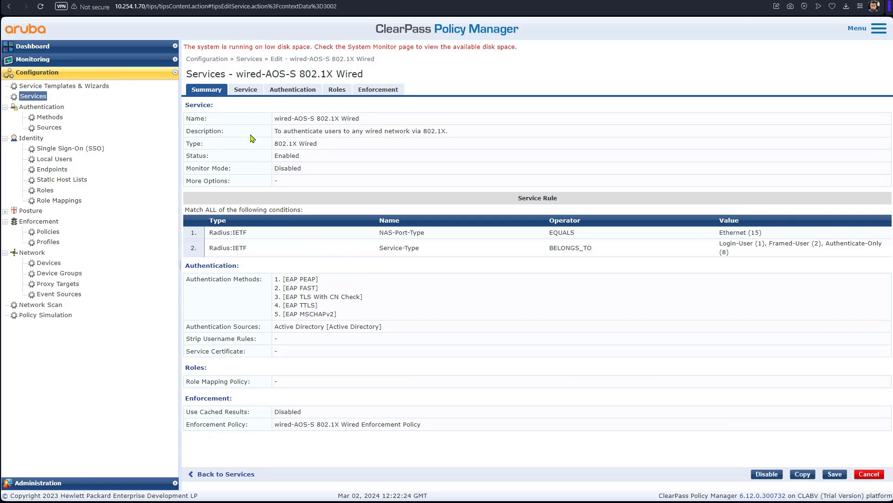
Add the service rule condition Connection NAD-IP-Address EQUALS 10.1.60.5.
left_click(245, 89)
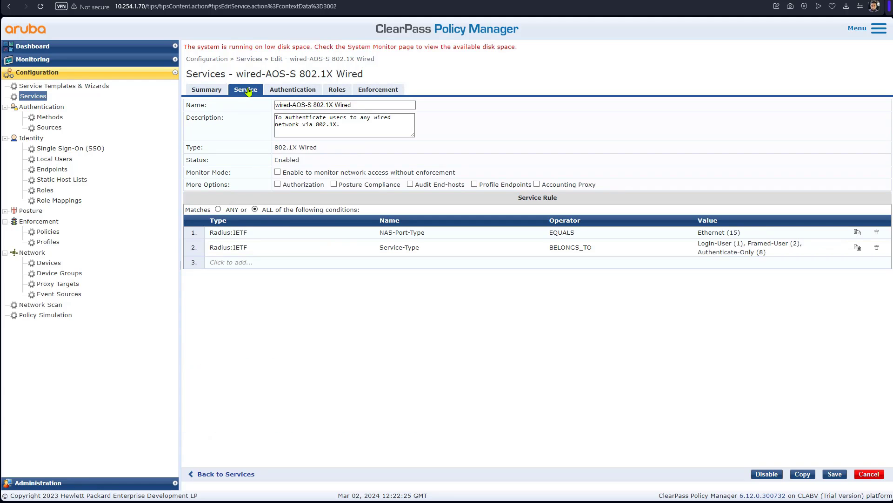
left_click(232, 265)
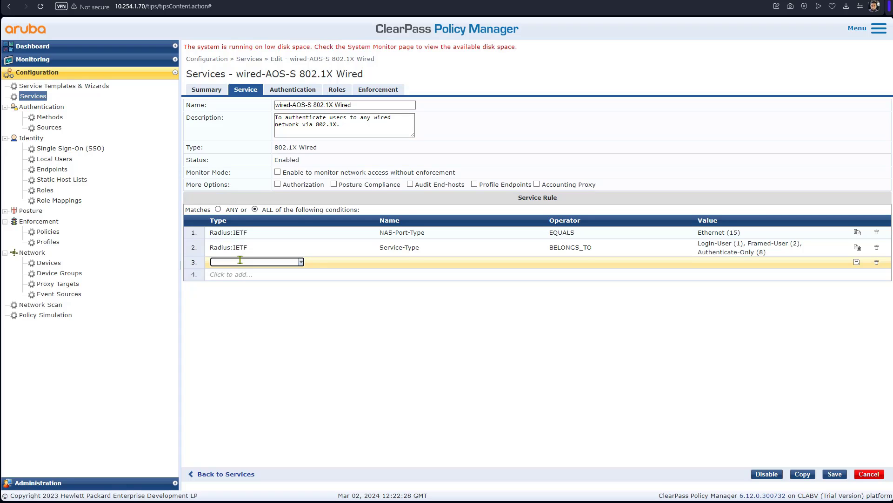
left_click(240, 261)
type("conn")
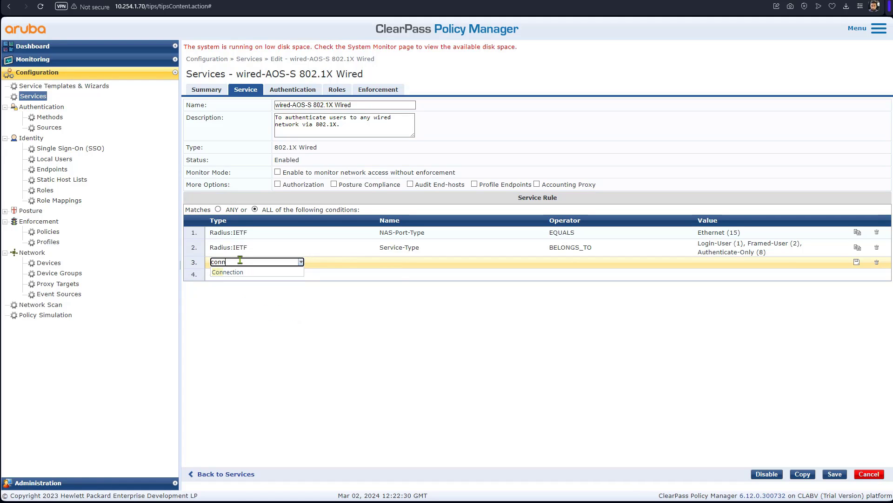
left_click(237, 272)
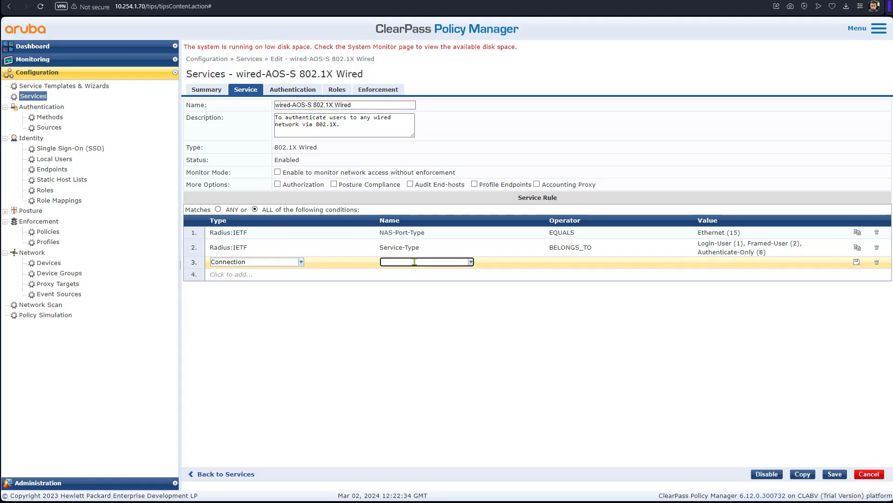
type("nad")
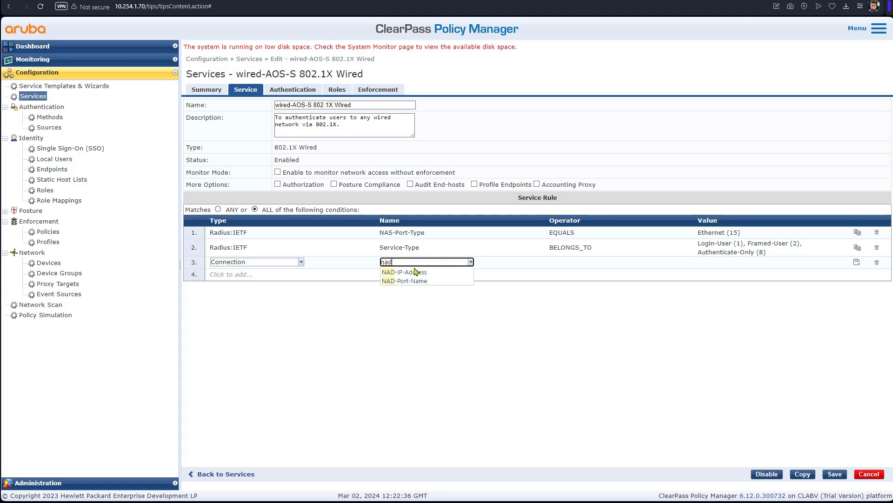
left_click(422, 273)
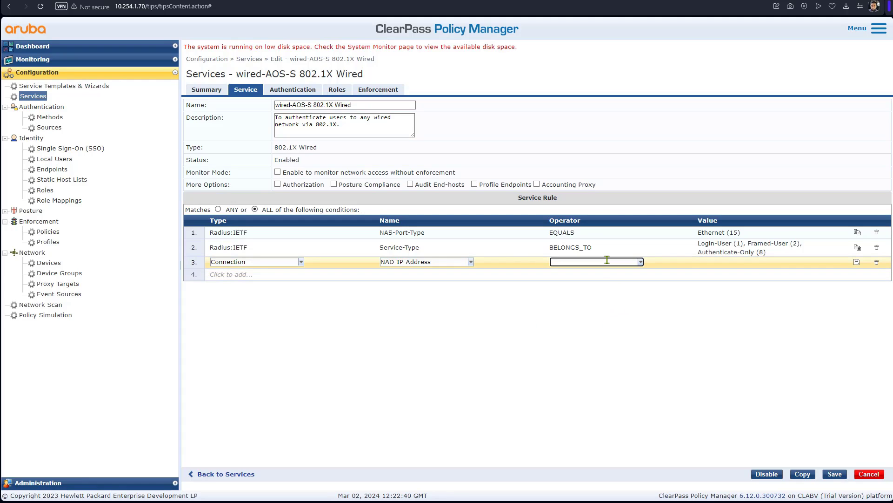
type("eq")
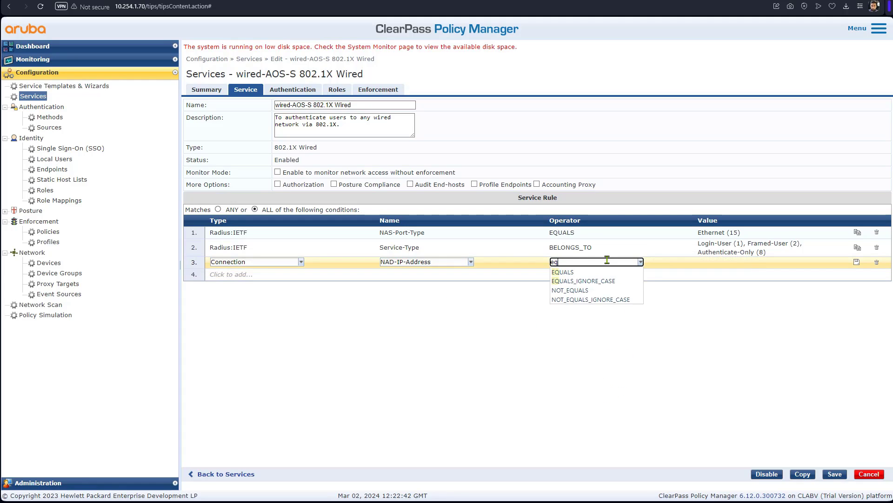
left_click(572, 273)
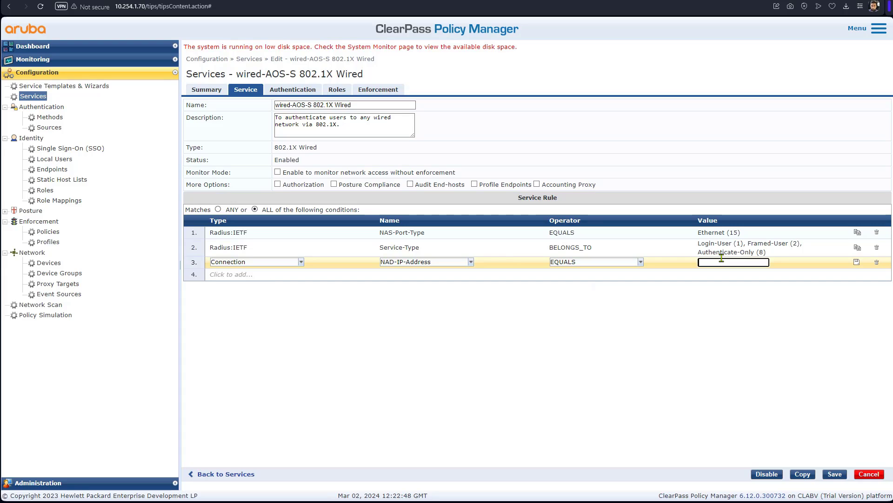
type("10.1.60.5")
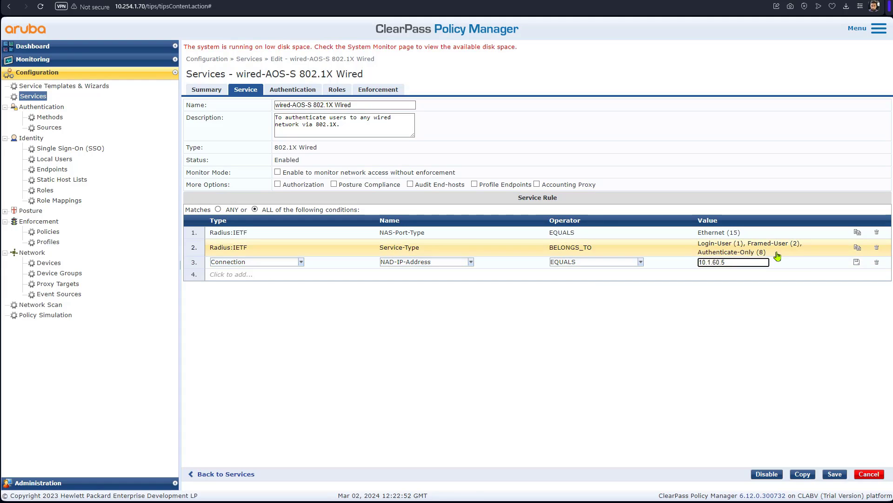
left_click(856, 263)
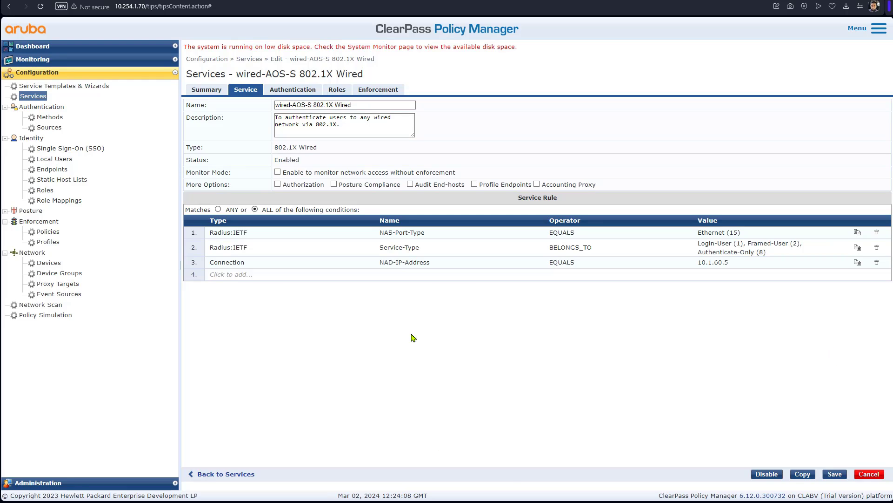
Add Local User Repository as a second authentication source.
left_click(301, 92)
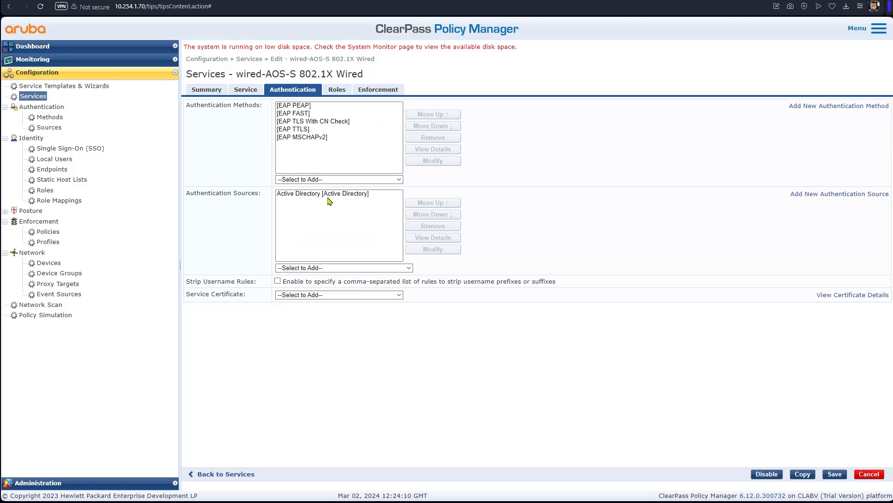
left_click(323, 269)
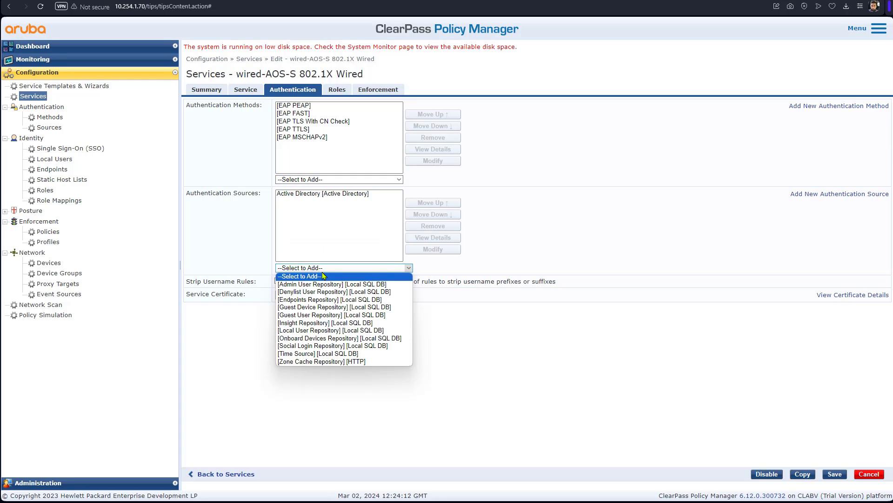
left_click(331, 330)
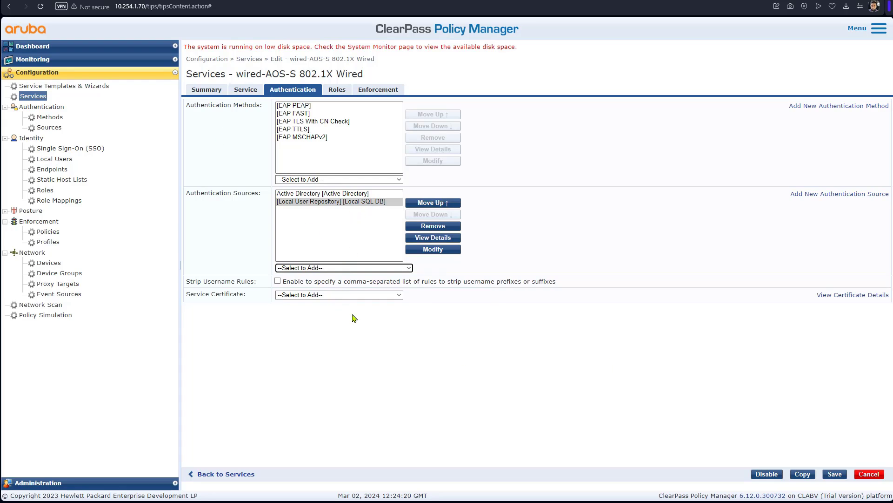
Enable authorization with Endpoints Repository as a source and save the service.
left_click(245, 90)
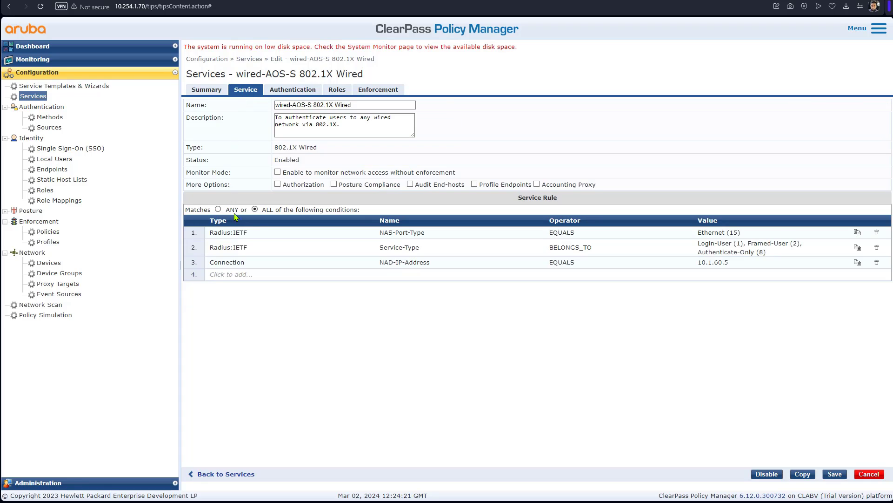
left_click(288, 186)
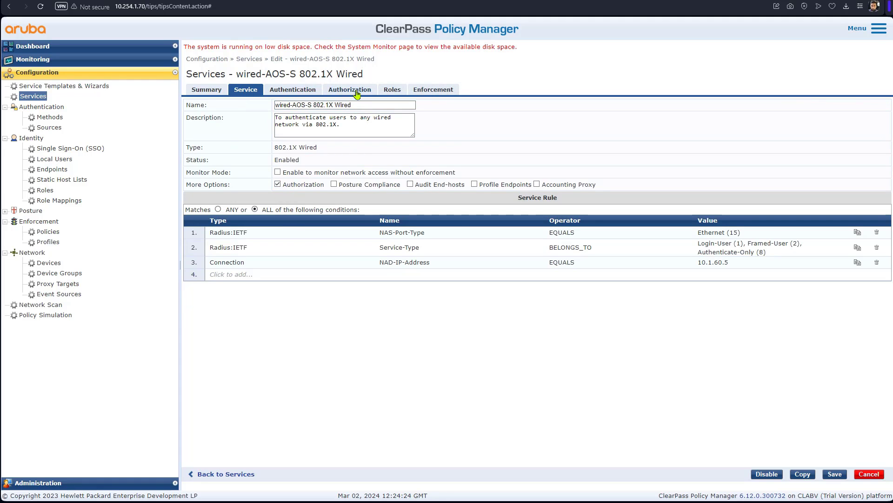
left_click(349, 91)
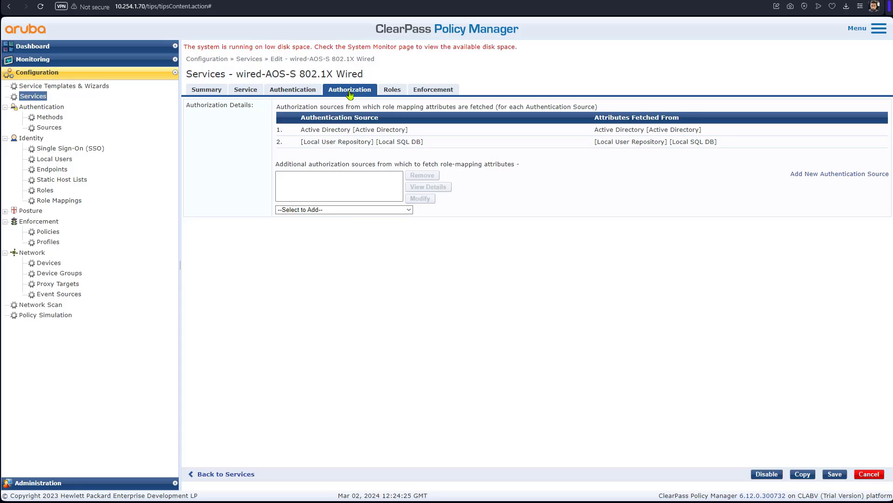
left_click(355, 212)
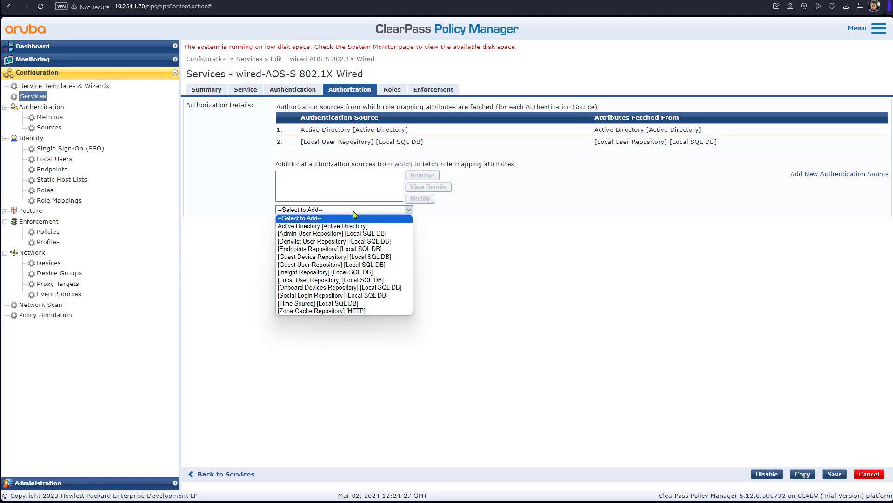
left_click(361, 249)
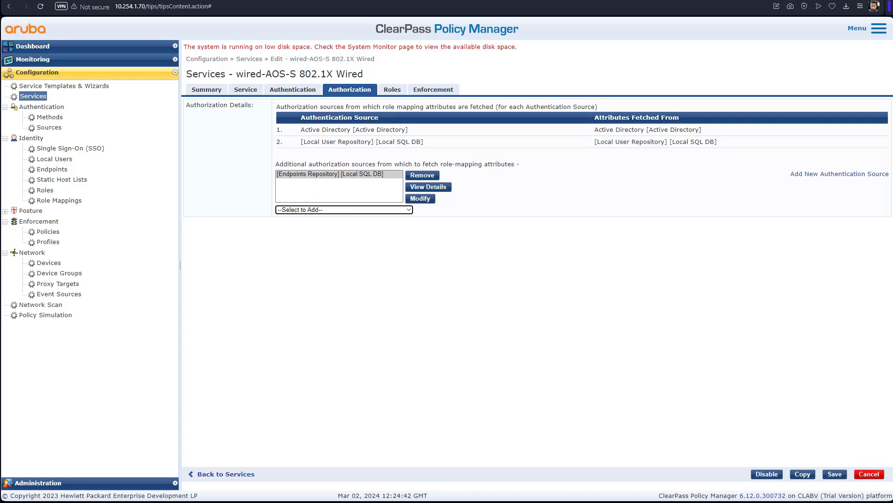
left_click(835, 475)
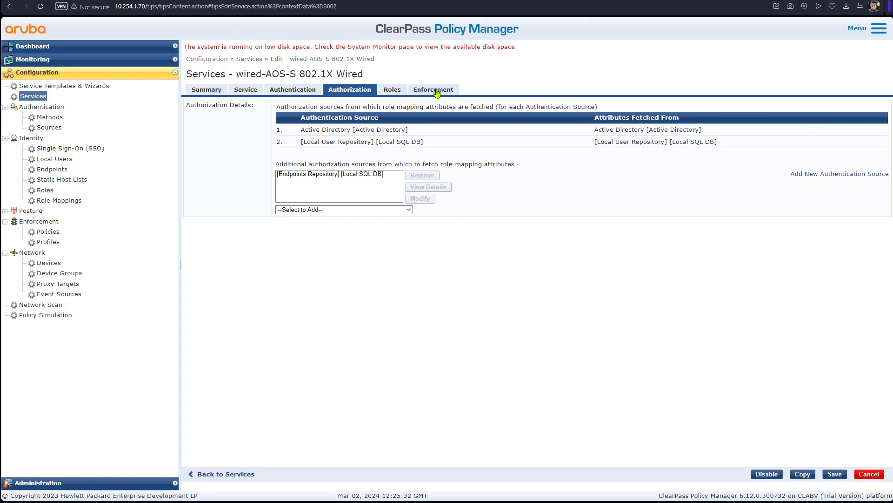
Copy the Default Profile name from the wired service's enforcement policy and open the Enforcement Profiles list.
left_click(436, 91)
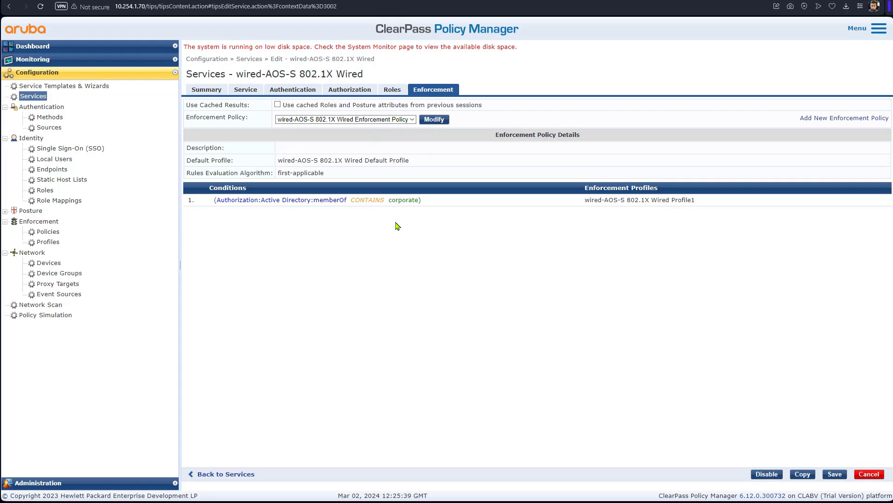
left_click(433, 121)
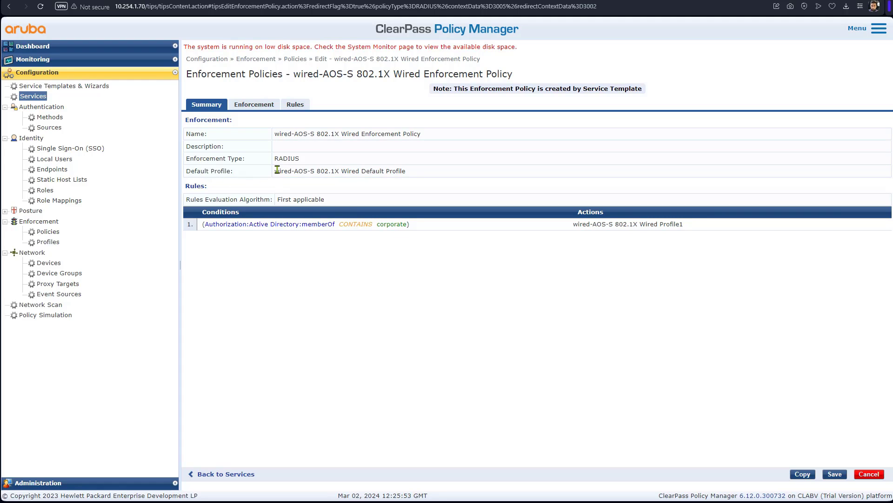
left_click_drag(276, 170, 403, 178)
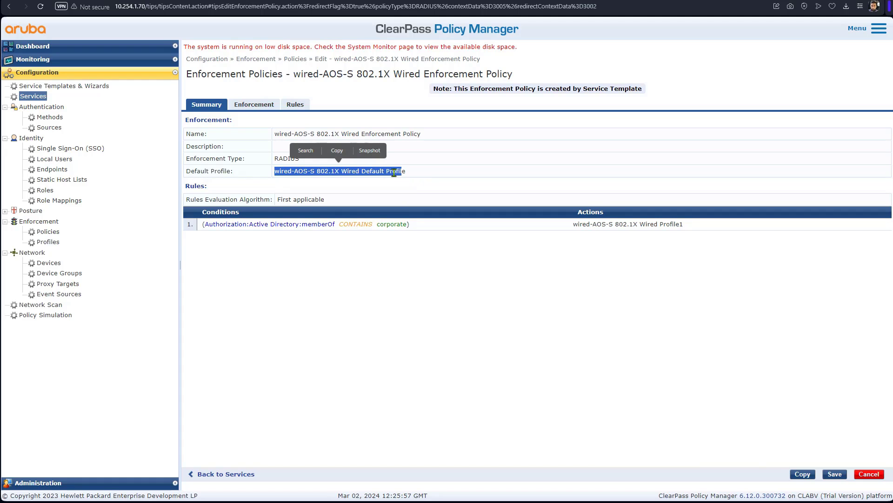
left_click(387, 188)
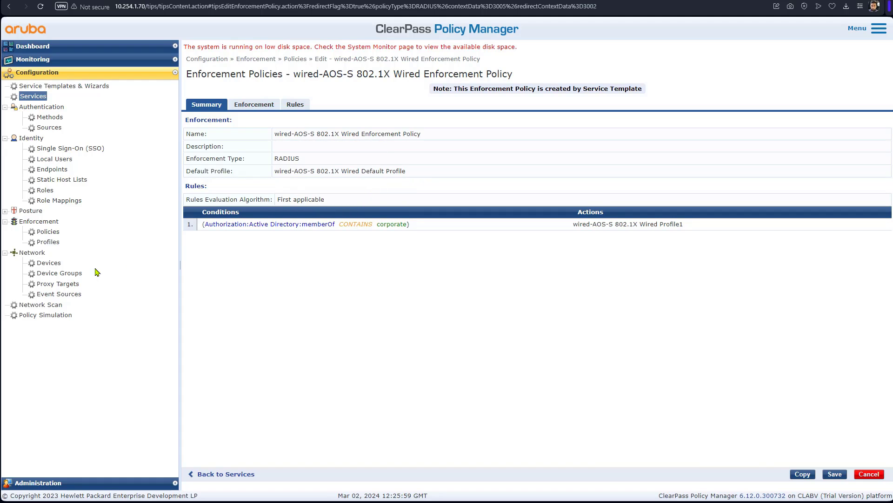
left_click(50, 242)
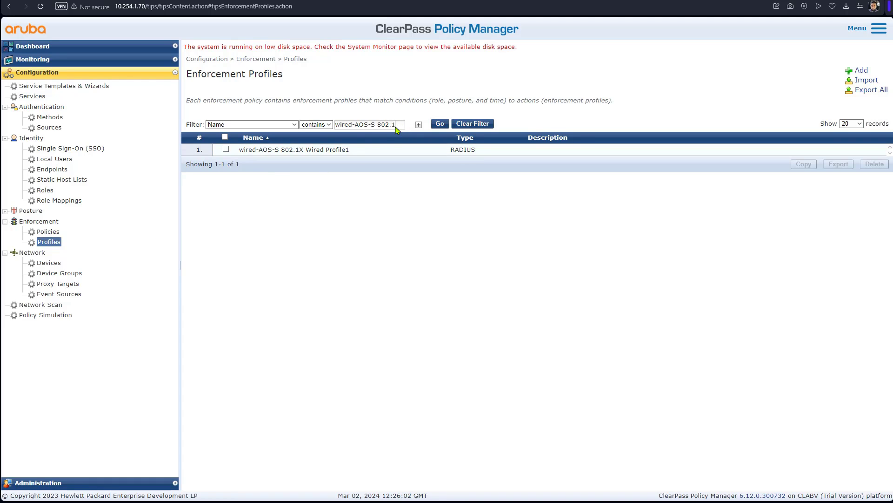
Filter profiles by 'wired' and rename Wired Profile1 to 'wired-AOS-S 802.1X Wired VLAN 61', saving it.
key("BackSpace")
key("BackSpace")
key("BackSpace")
key("BackSpace")
key("BackSpace")
key("BackSpace")
key("BackSpace")
key("BackSpace")
key("BackSpace")
key("BackSpace")
key("BackSpace")
key("End")
key("BackSpace")
key("BackSpace")
key("BackSpace")
key("BackSpace")
key("BackSpace")
key("BackSpace")
key("BackSpace")
key("BackSpace")
key("BackSpace")
key("BackSpace")
key("BackSpace")
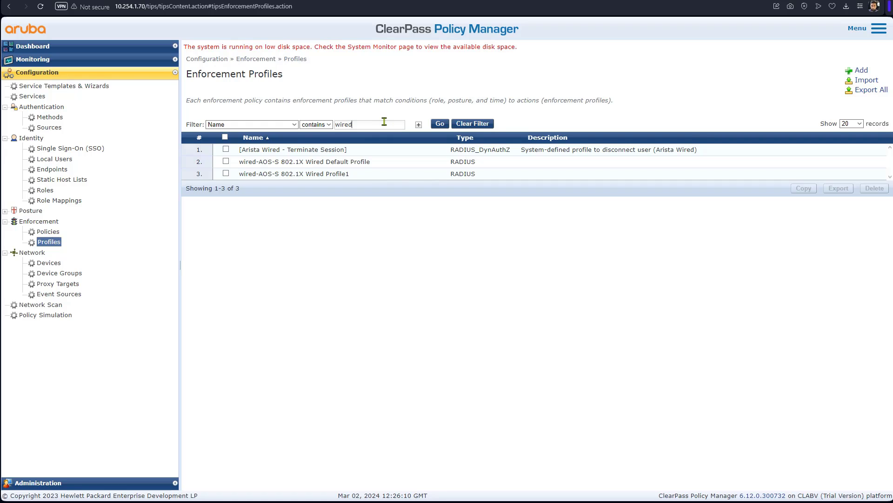
left_click(304, 174)
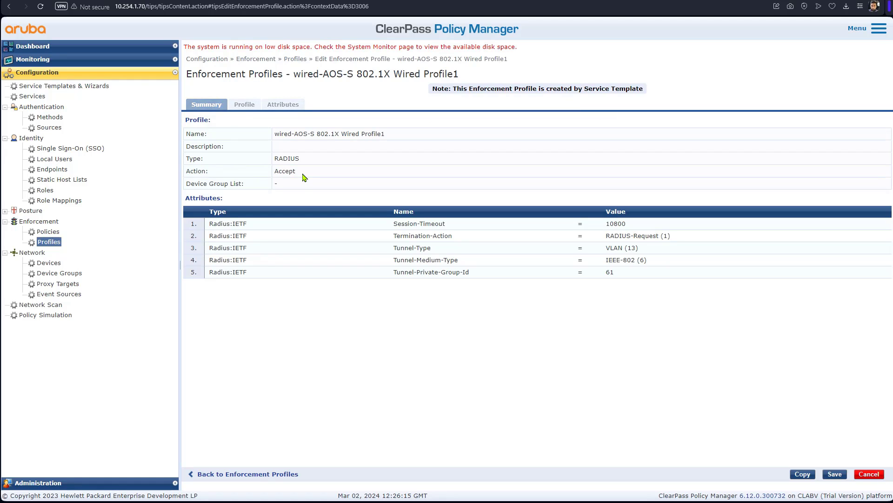
left_click(244, 105)
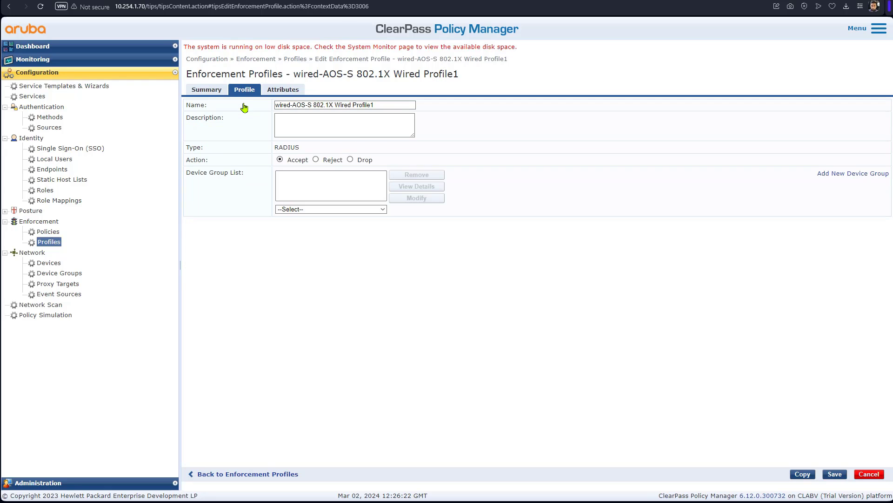
left_click(382, 106)
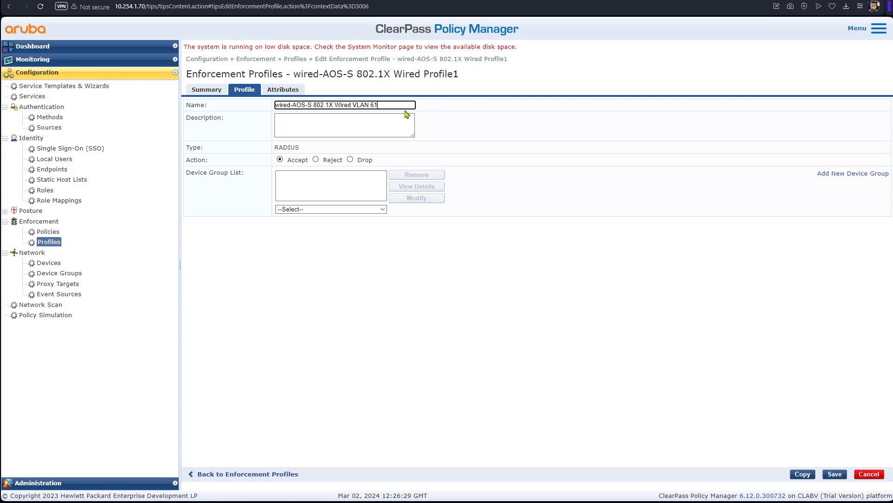
left_click(834, 474)
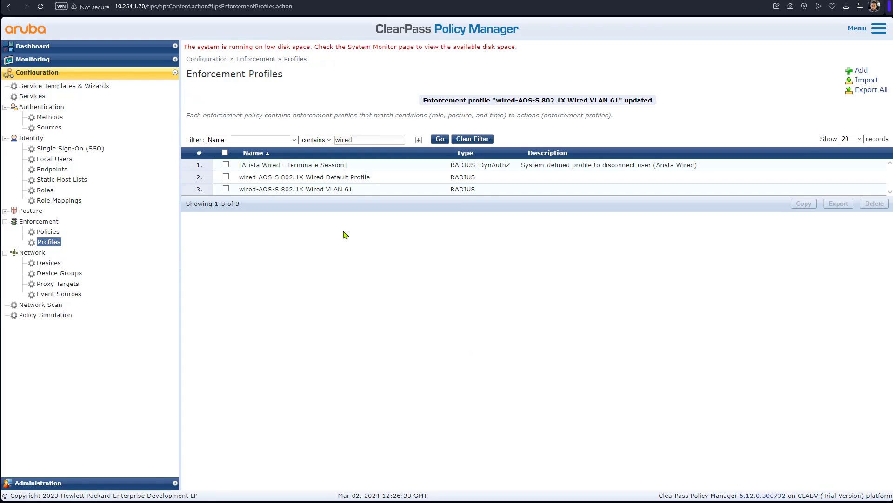
Check the wired Default Profile's attributes, then rename it to 'wired-AOS-S 802.1X Wired VLAN 60' and save.
left_click(350, 178)
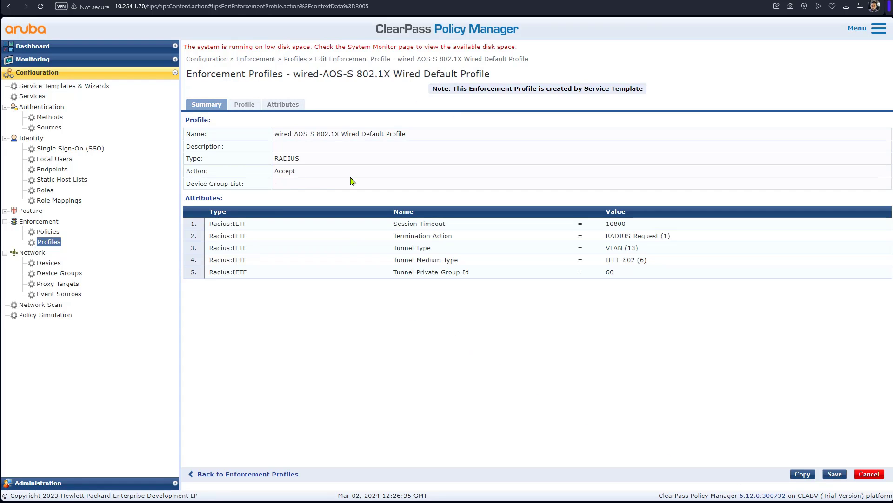
left_click(284, 107)
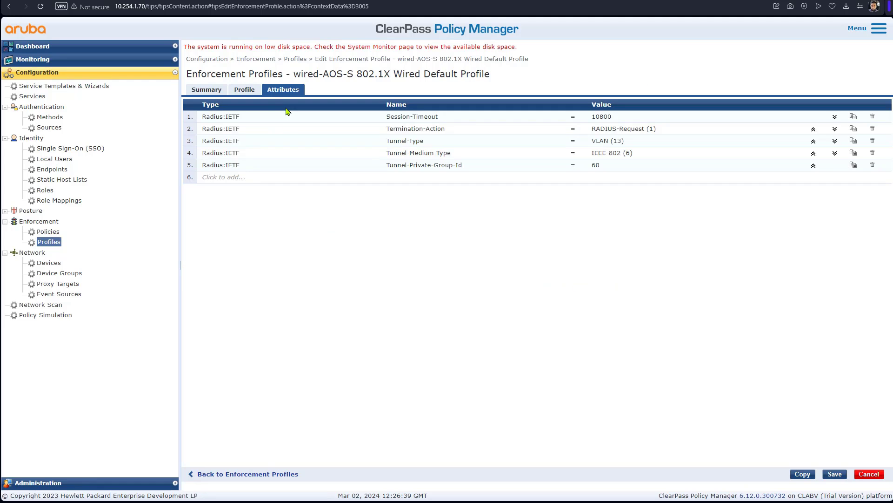
left_click(245, 91)
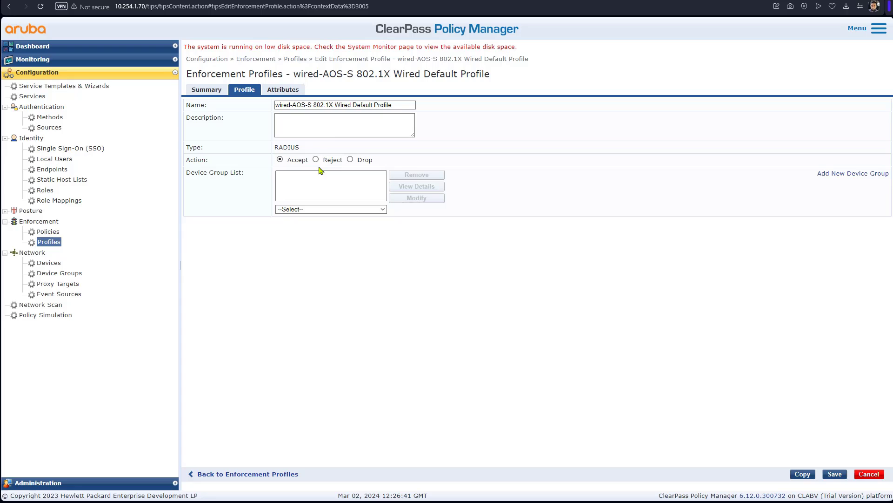
left_click(395, 106)
key("BackSpace")
key("BackSpace")
key("BackSpace")
key("BackSpace")
key("BackSpace")
key("BackSpace")
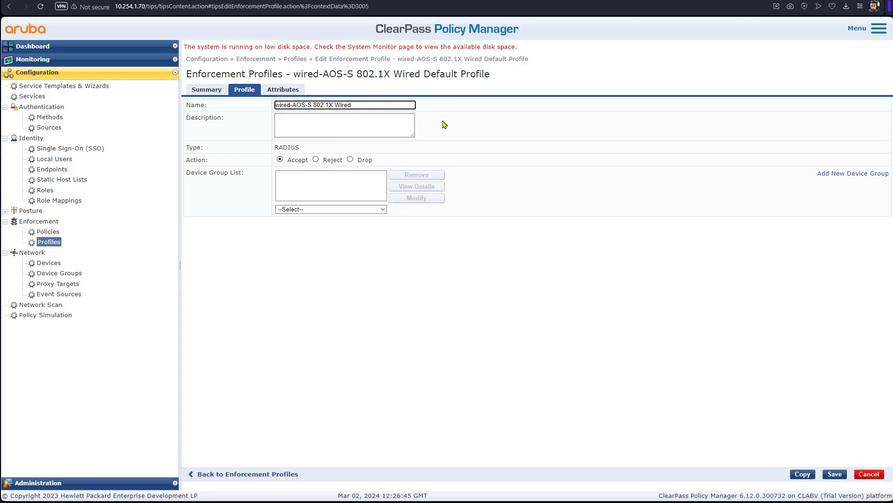
type("VLAN 60")
left_click(835, 474)
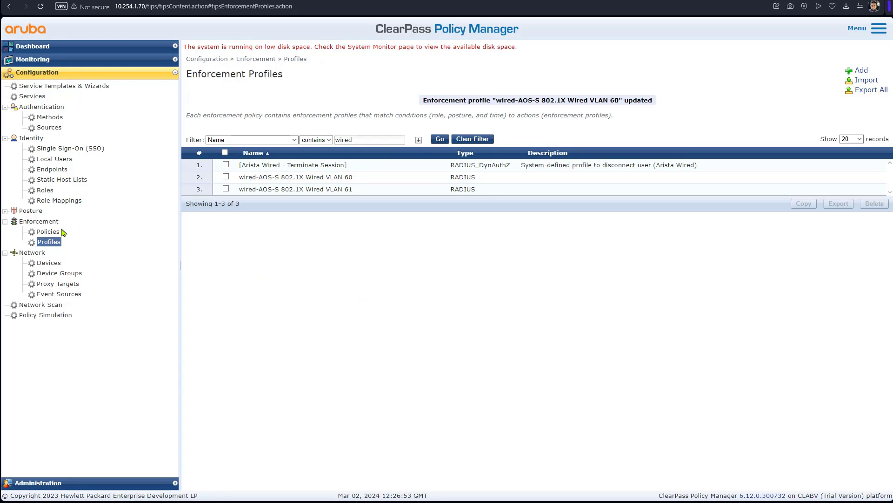
left_click(44, 233)
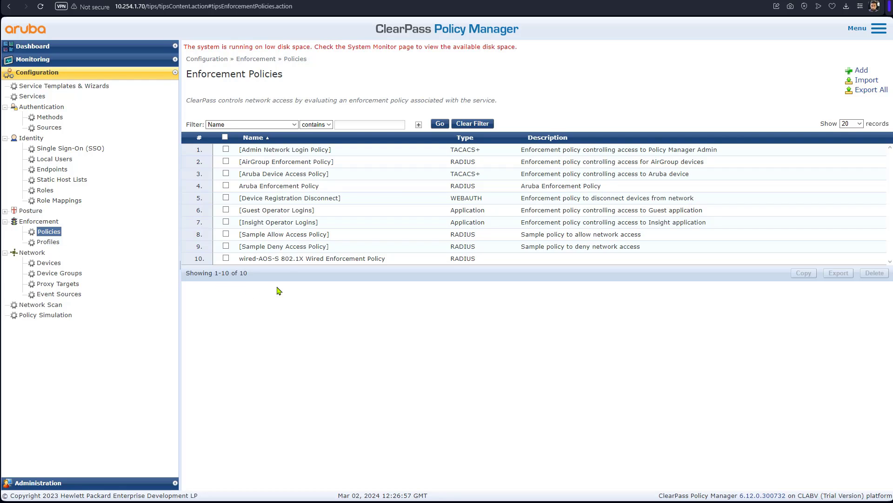
Open the wired 802.1X Enforcement Policy and confirm default profile VLAN 60 and the corporate rule's VLAN 61.
left_click(292, 258)
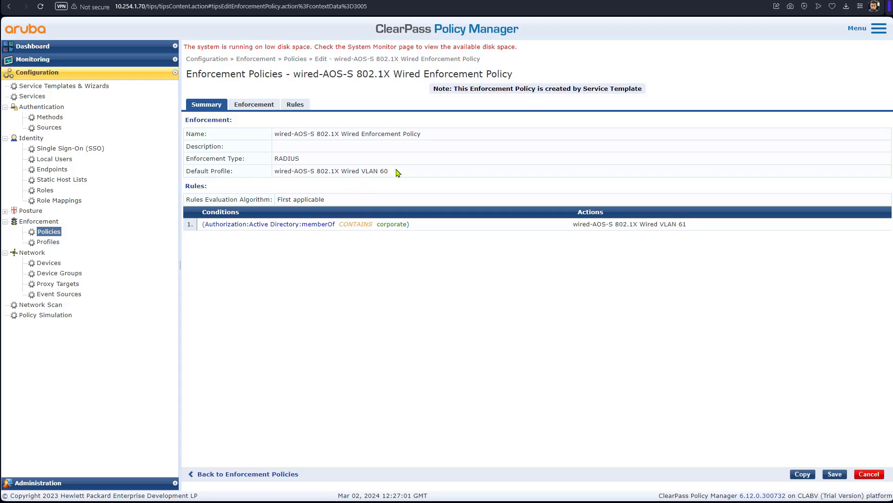
left_click_drag(397, 172, 275, 172)
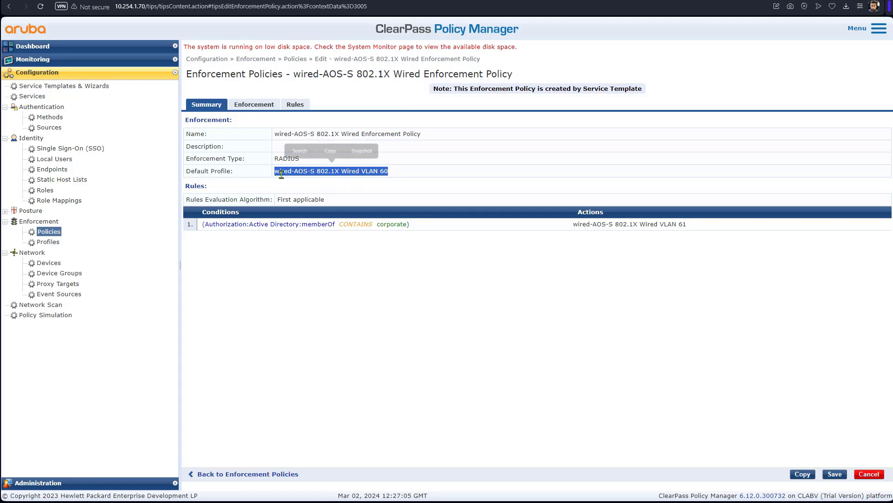
left_click(484, 263)
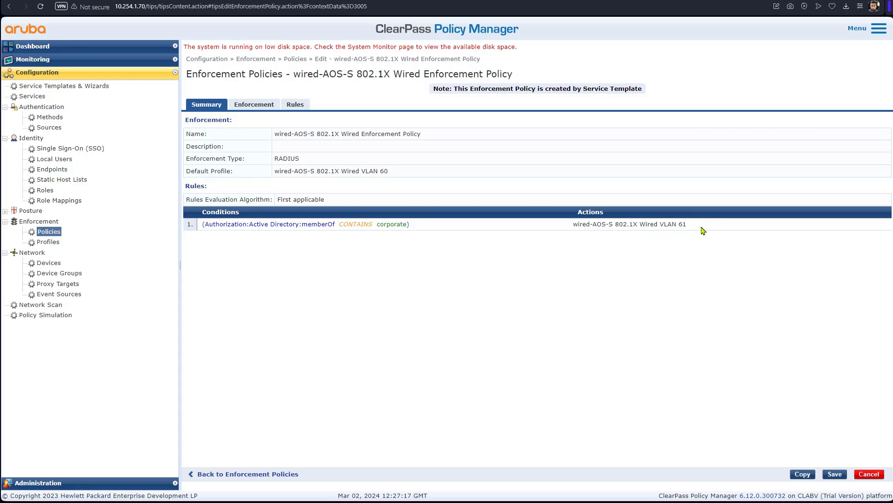
left_click_drag(691, 224, 572, 233)
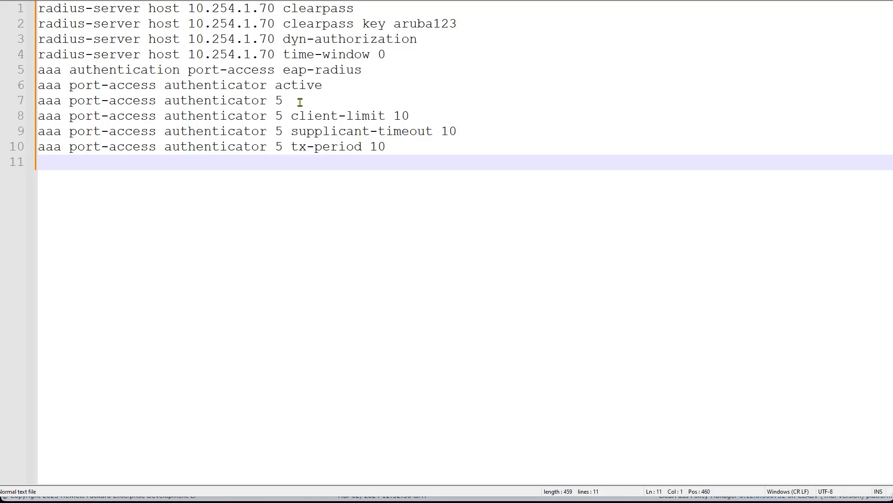
Select all ten RADIUS and port-access command lines in Notepad++.
left_click(388, 147)
left_click_drag(376, 146, 37, 11)
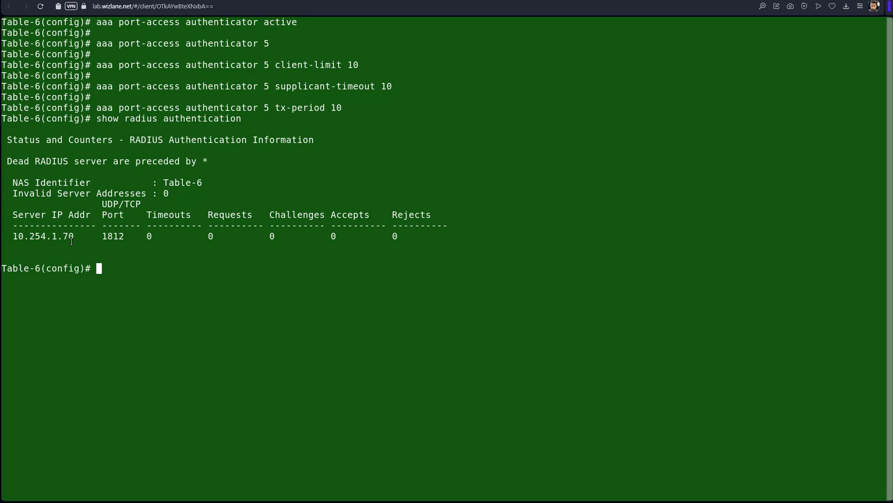
Verify the switch's RADIUS statistics list server 10.254.1.70 on port 1812.
left_click_drag(79, 238, 12, 239)
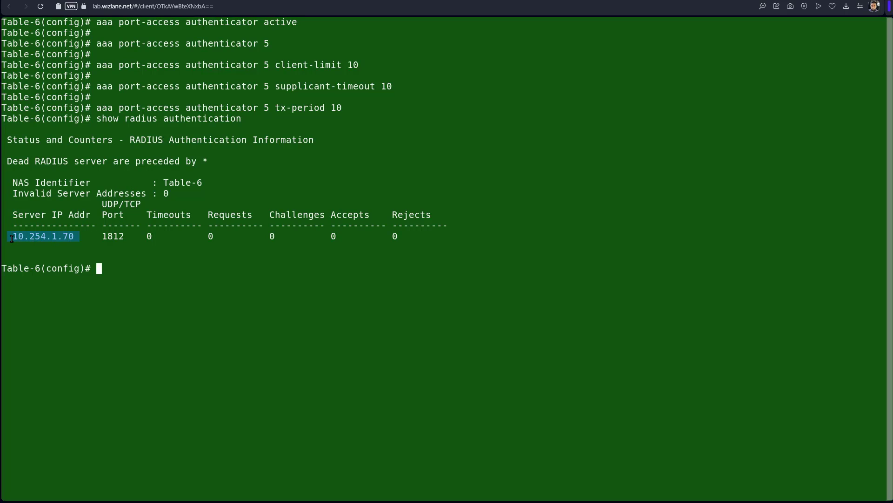
left_click(107, 241)
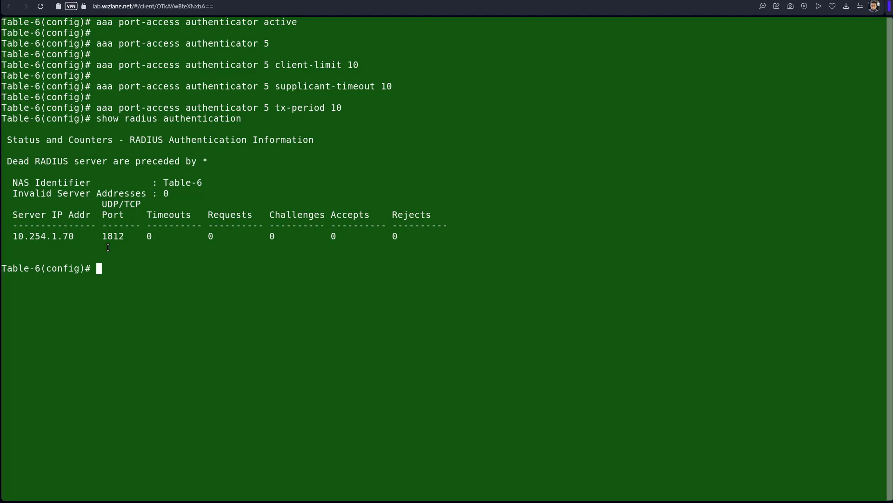
left_click_drag(103, 238, 127, 238)
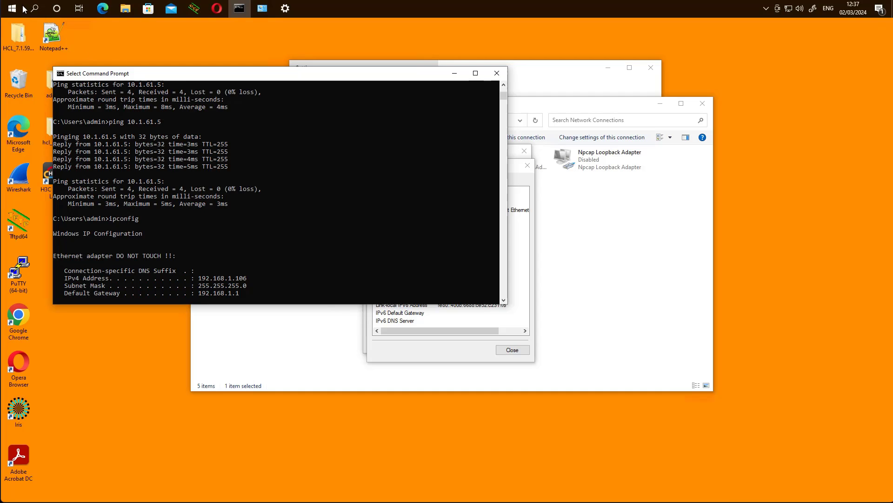
Launch the Windows Services console by searching for 'servic'.
left_click(17, 11)
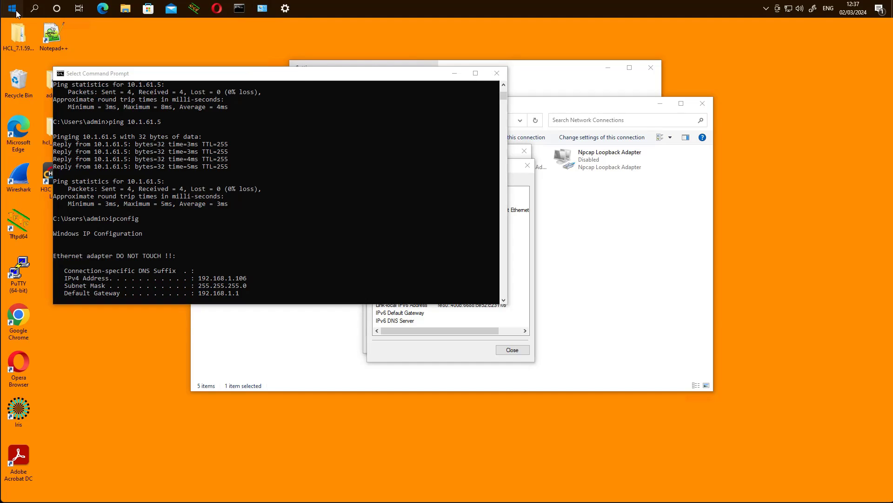
type("servic")
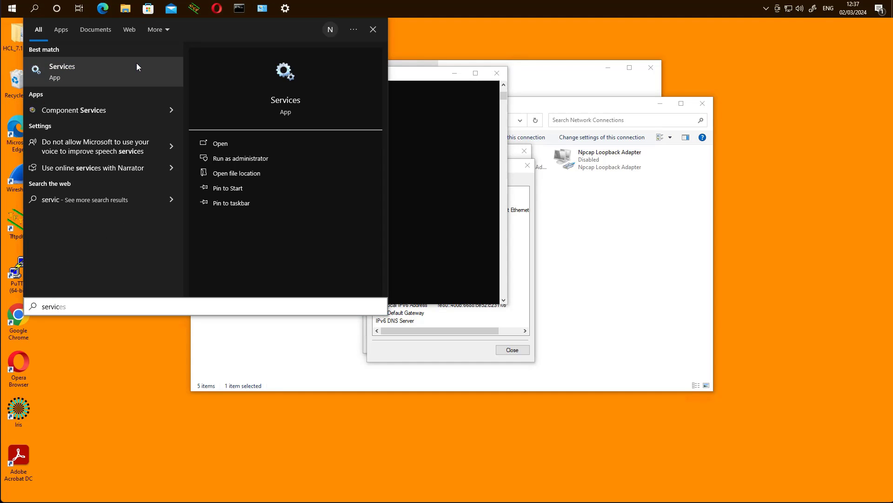
left_click(136, 64)
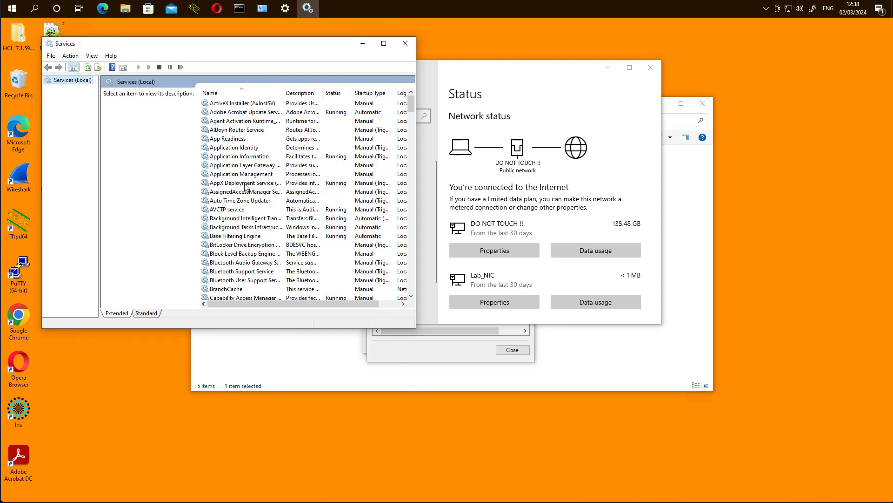
Start the Wired AutoConfig service and close the network Status window.
left_click(245, 184)
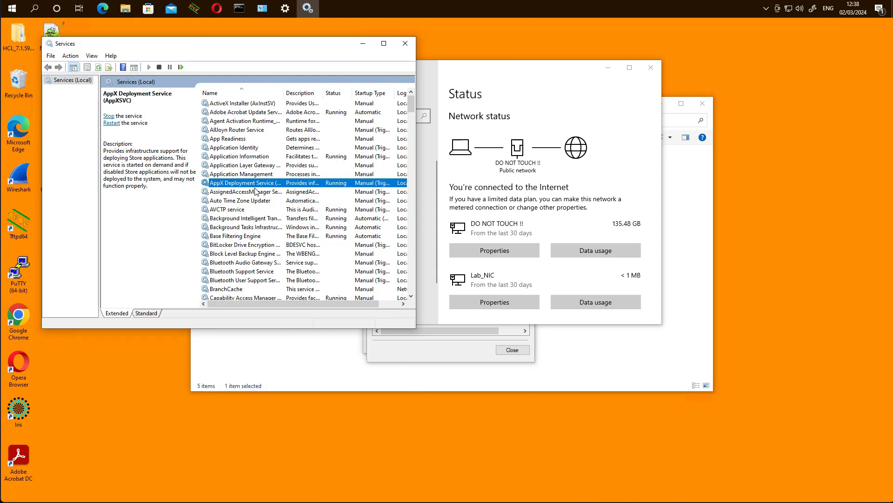
key("s")
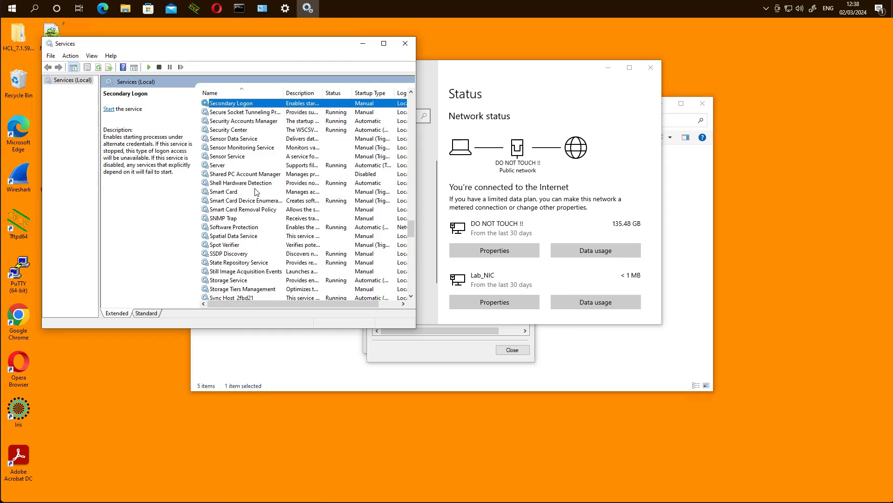
key("w")
key("i")
key("r")
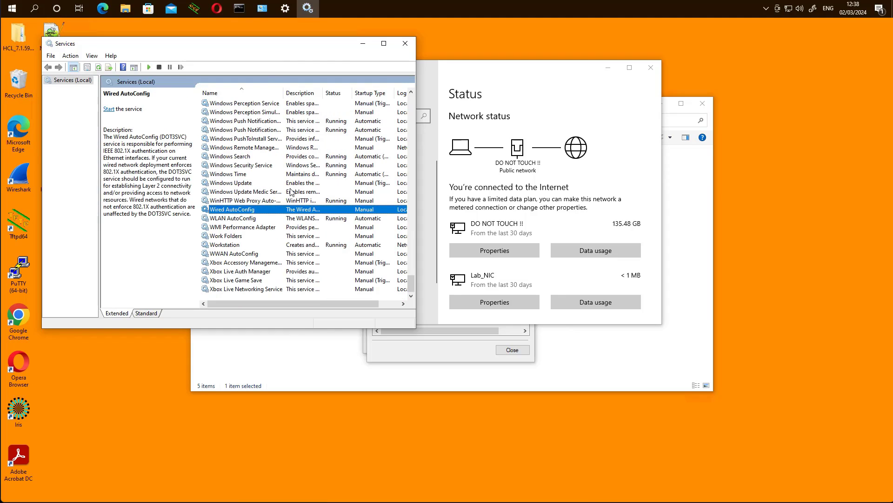
double_click(263, 210)
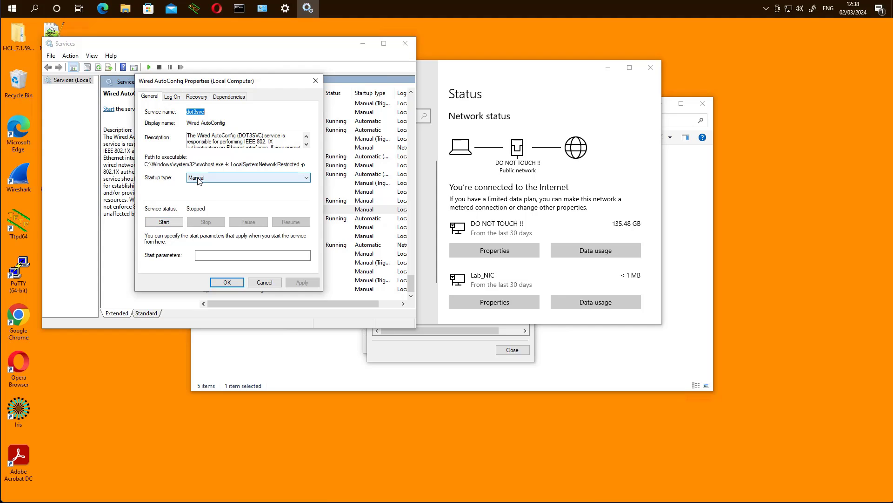
left_click(175, 224)
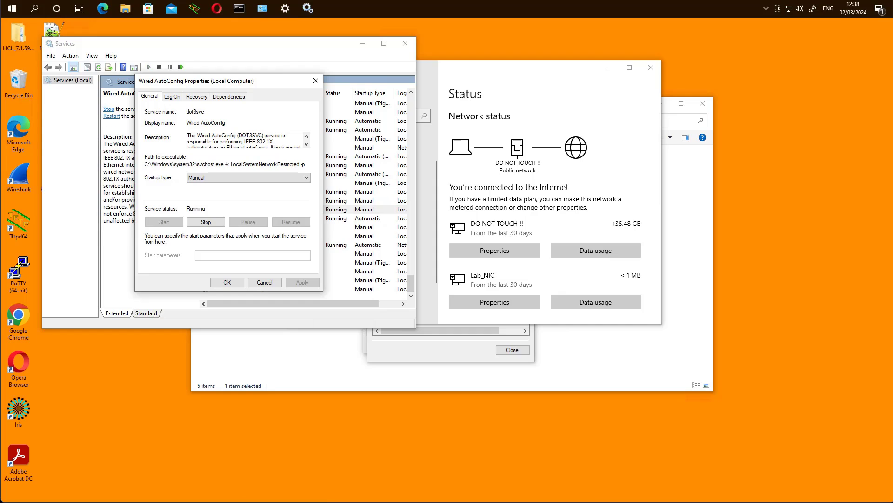
left_click(234, 283)
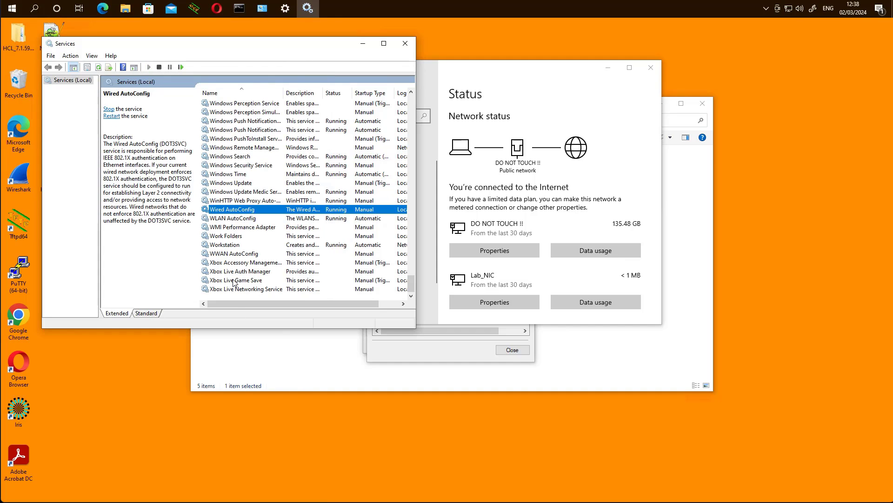
left_click(650, 68)
Close the Lab_NIC connection details and open the adapter's Authentication properties.
left_click(525, 297)
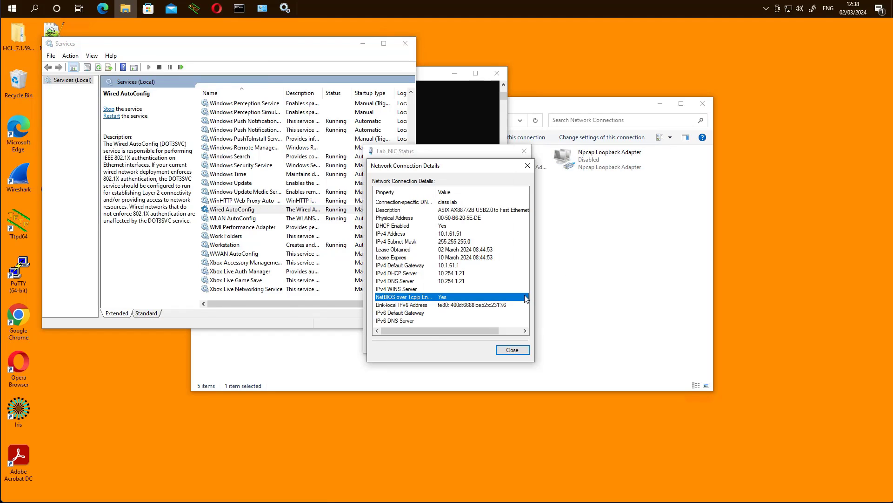
left_click(512, 349)
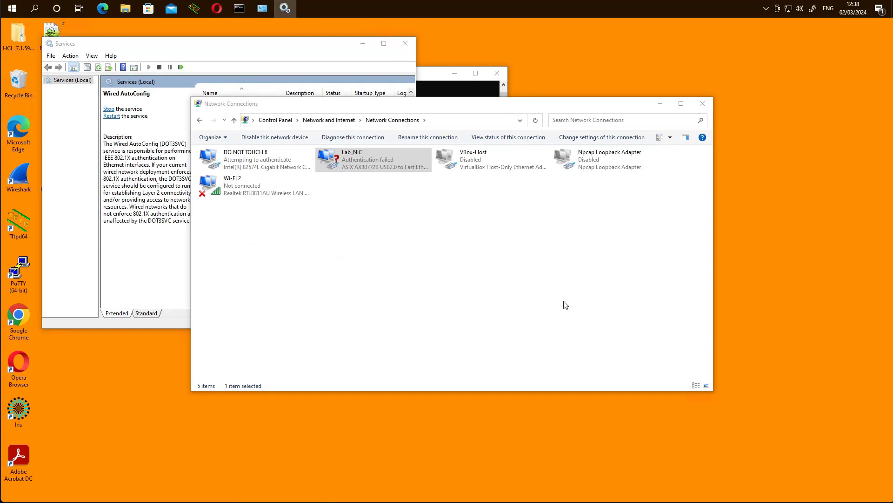
left_click(562, 307)
right_click(365, 160)
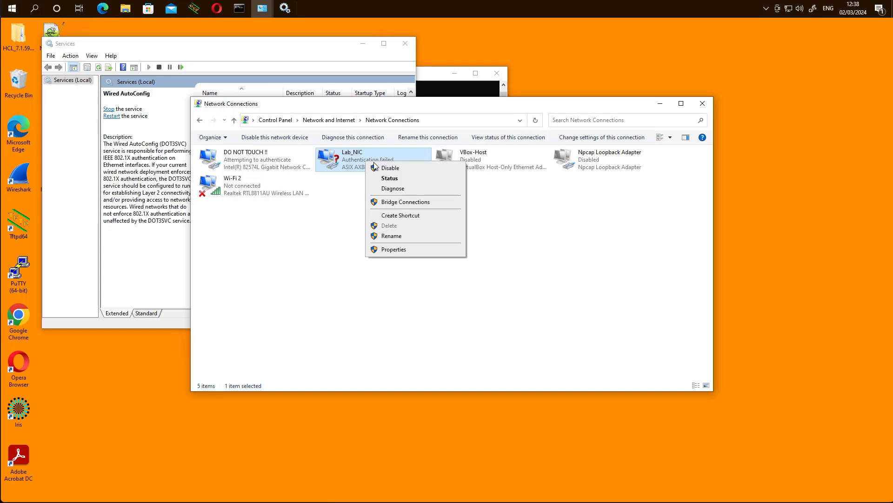
left_click(412, 249)
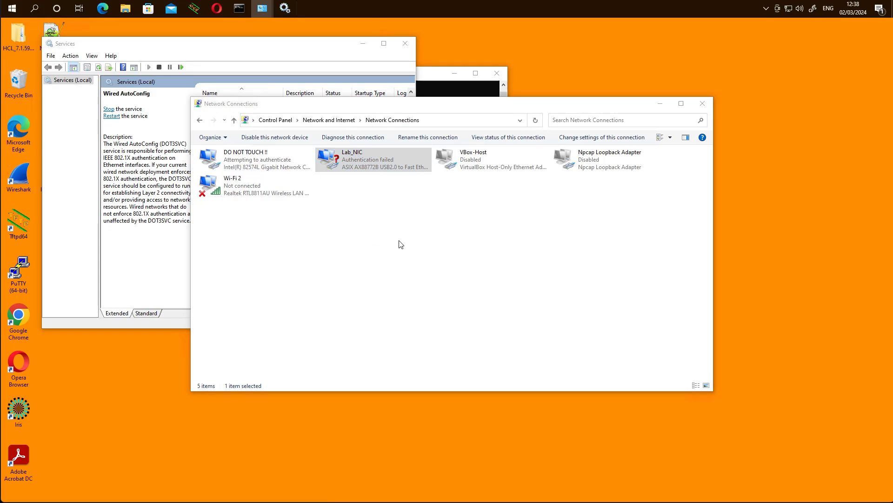
left_click(259, 161)
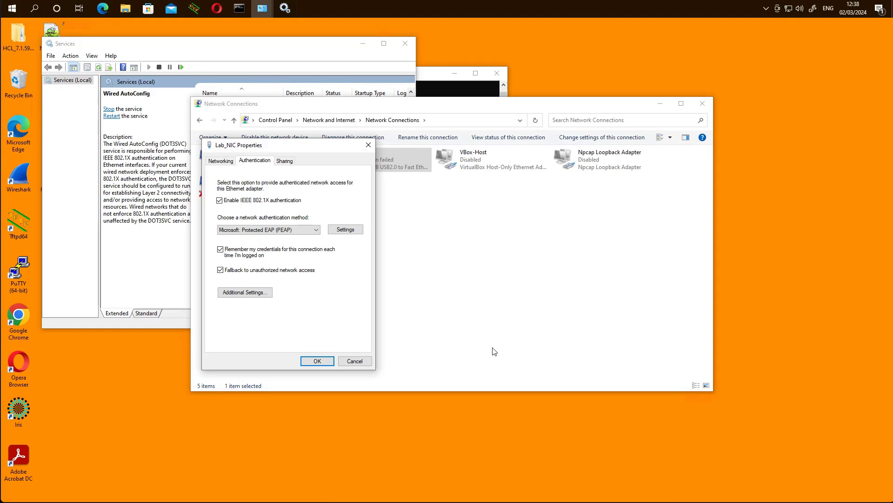
Review the additional 802.1X and PEAP settings, then reopen the additional 802.1X settings.
left_click(258, 294)
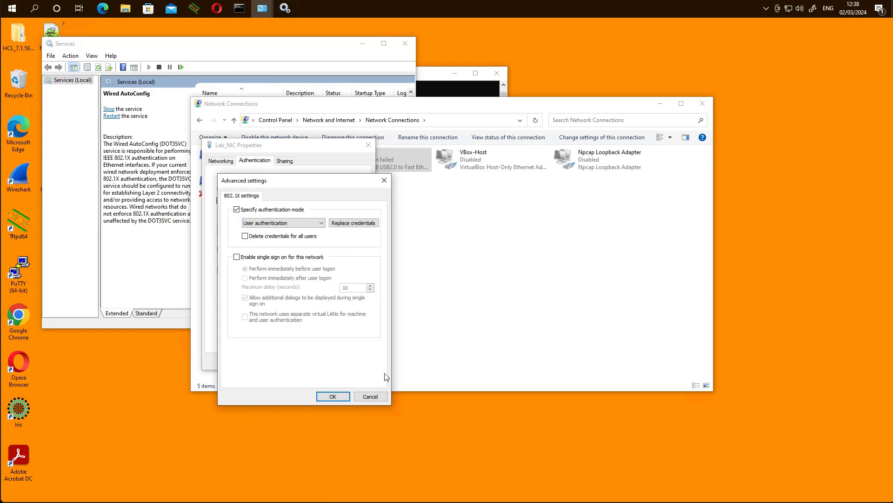
left_click(375, 397)
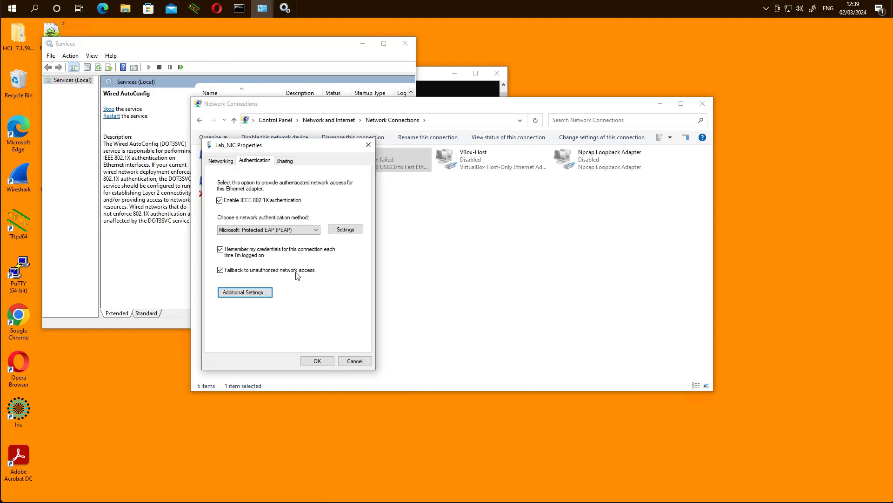
left_click(353, 229)
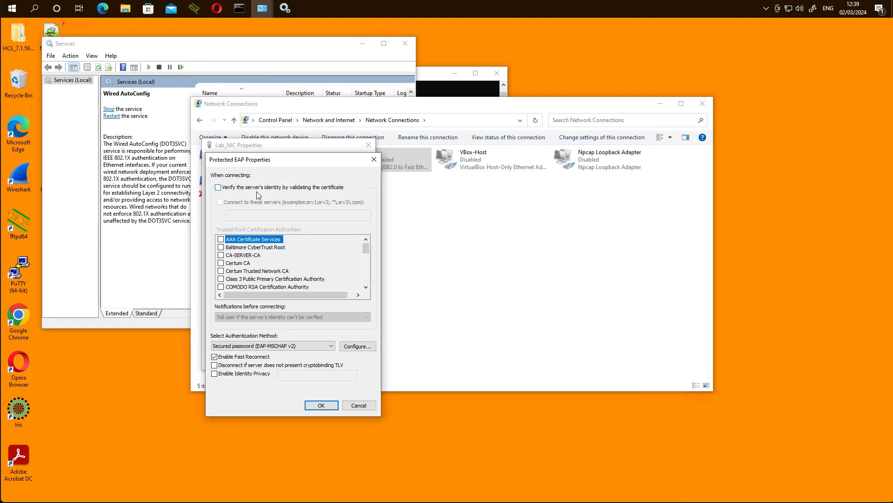
left_click(359, 405)
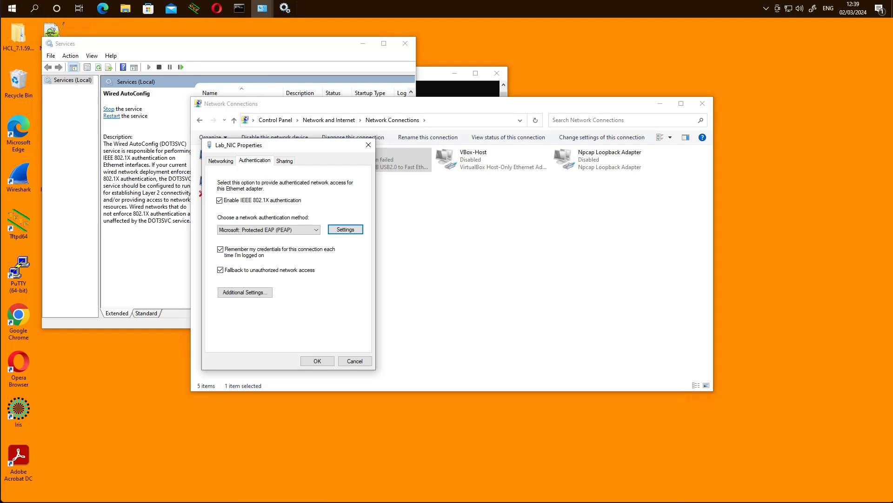
left_click(238, 299)
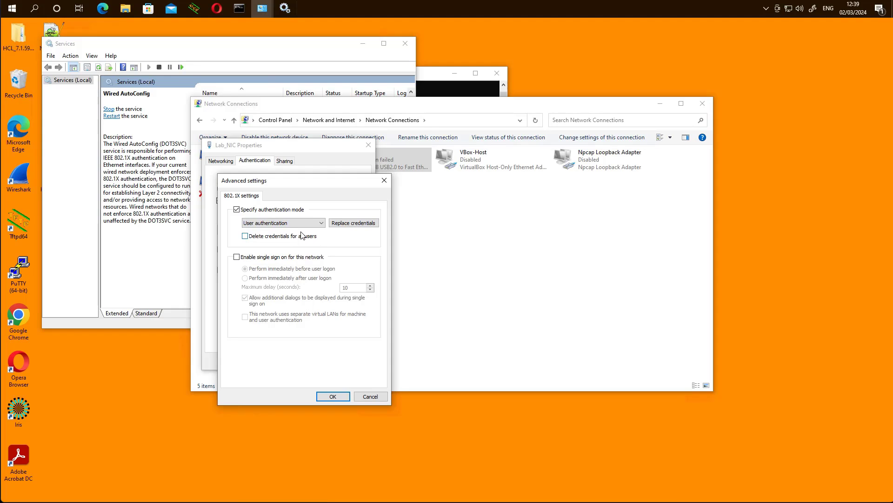
Save the corporate user's user name and password as Lab_NIC's 802.1X credentials and confirm all dialogs.
left_click(359, 226)
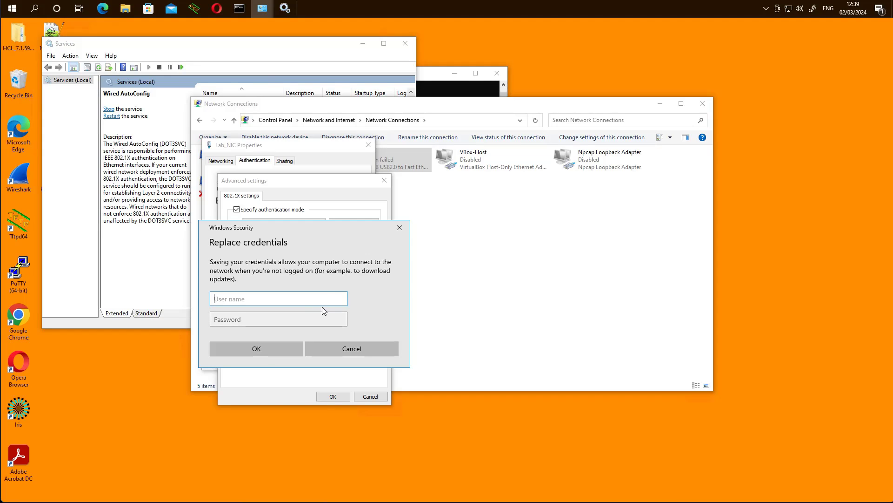
type("employee")
key("Tab")
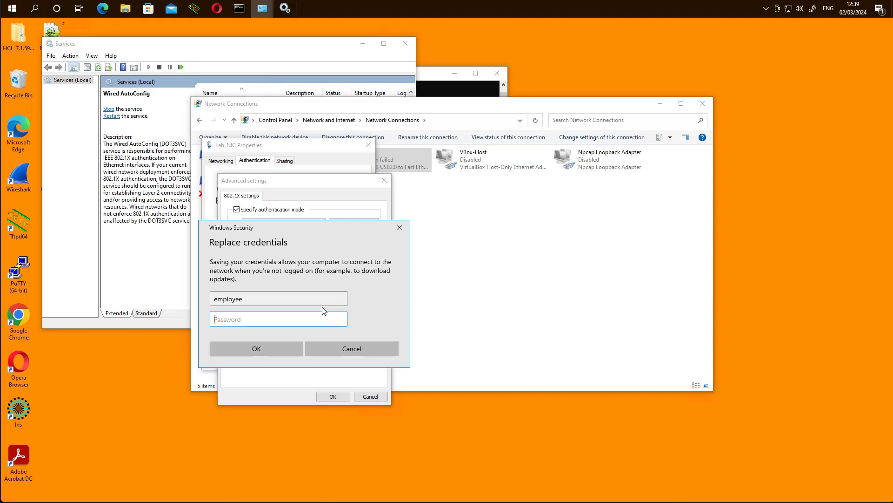
type("*******")
left_click(290, 351)
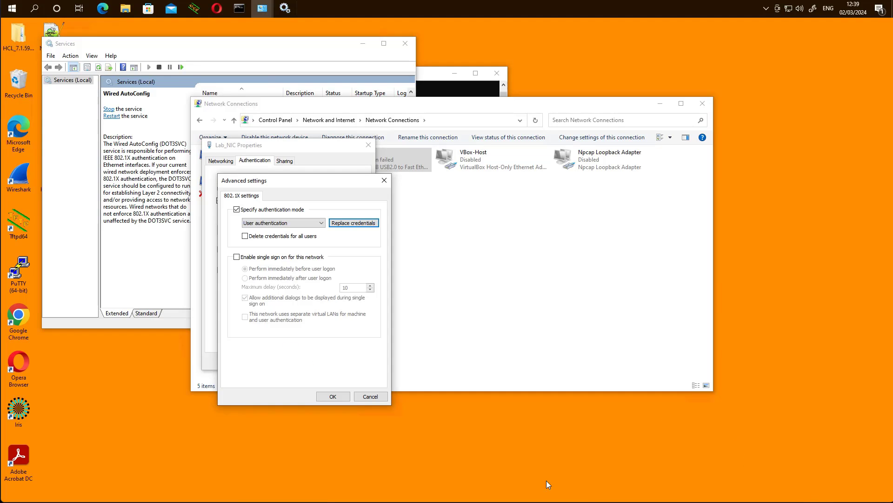
left_click(334, 396)
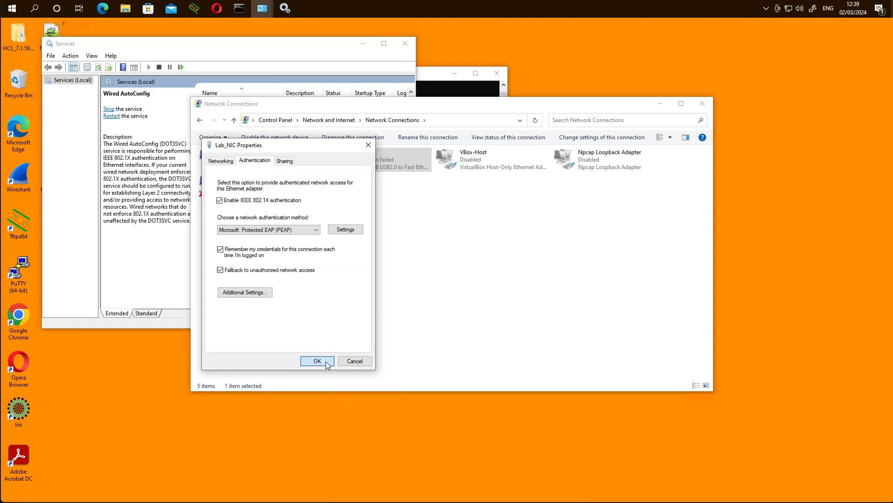
left_click(326, 361)
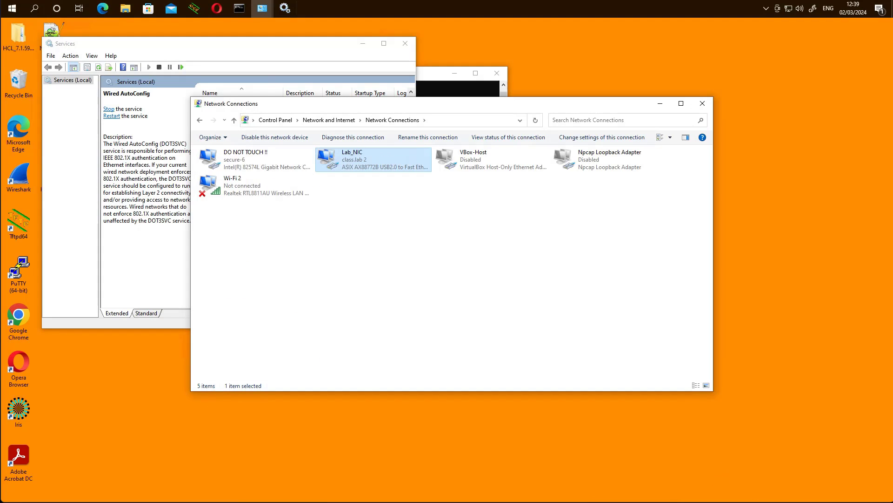
Open Lab_NIC's status details to confirm IPv4 address 10.1.61.51.
right_click(354, 166)
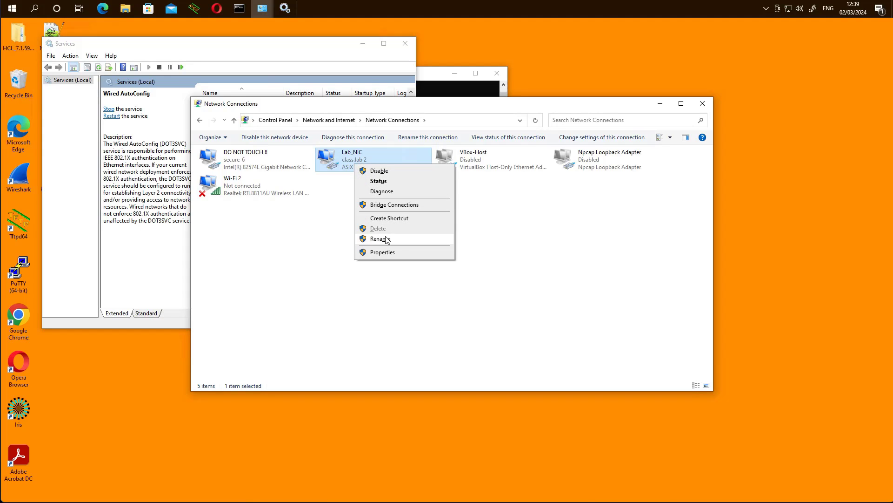
left_click(379, 181)
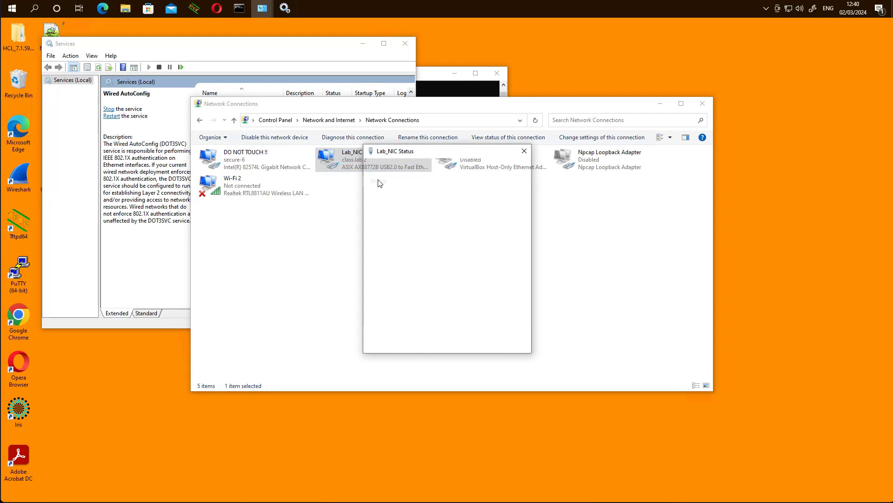
left_click(396, 240)
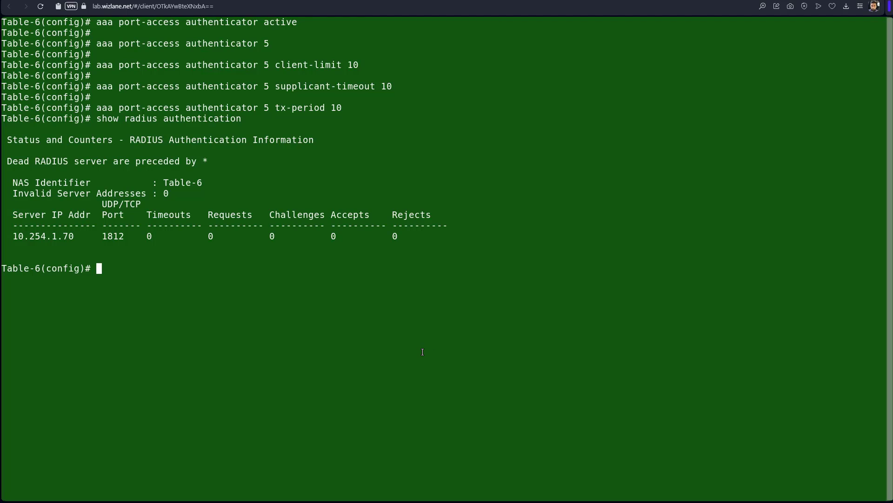
Run 'show port-access authenticator' and highlight port 5's Auths count and untagged VLAN 61.
type("show port-access ")
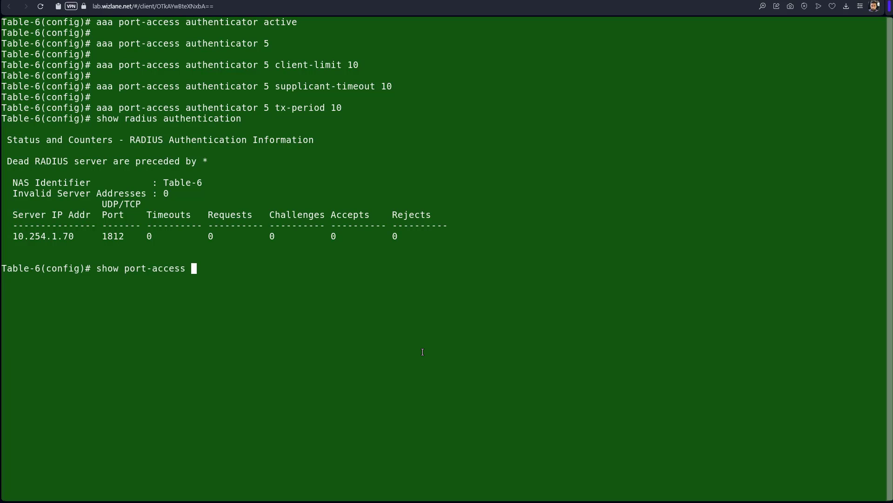
type("authenticator")
key("Return")
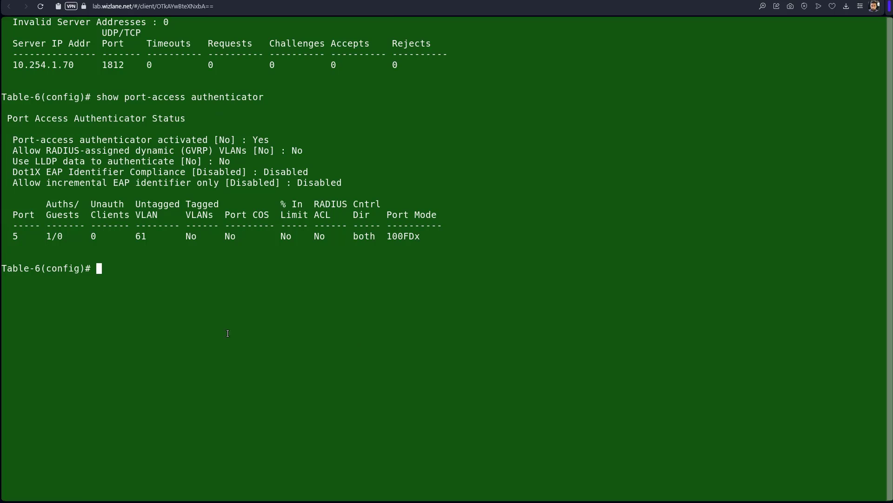
left_click_drag(42, 204, 65, 205)
left_click(48, 234)
left_click_drag(151, 236, 138, 236)
Open the accepted request in Access Tracker and highlight its wired 802.1X service name.
key("ctrl+Tab")
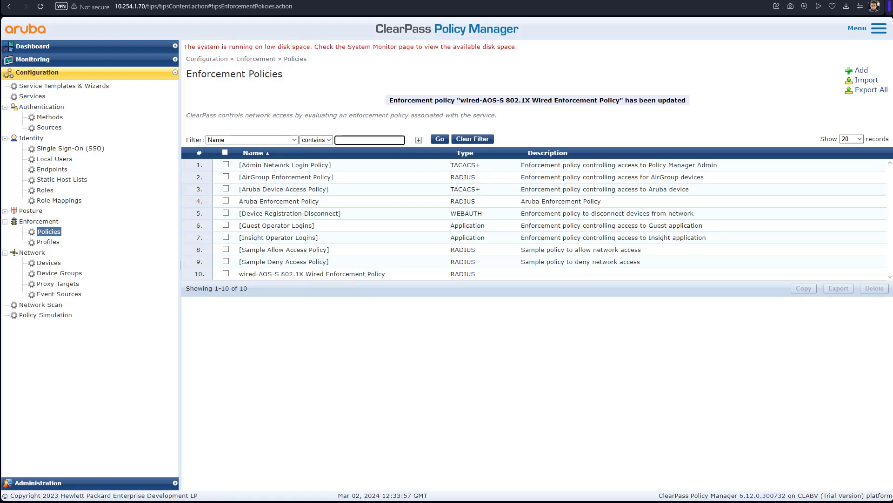
left_click(44, 60)
left_click(50, 85)
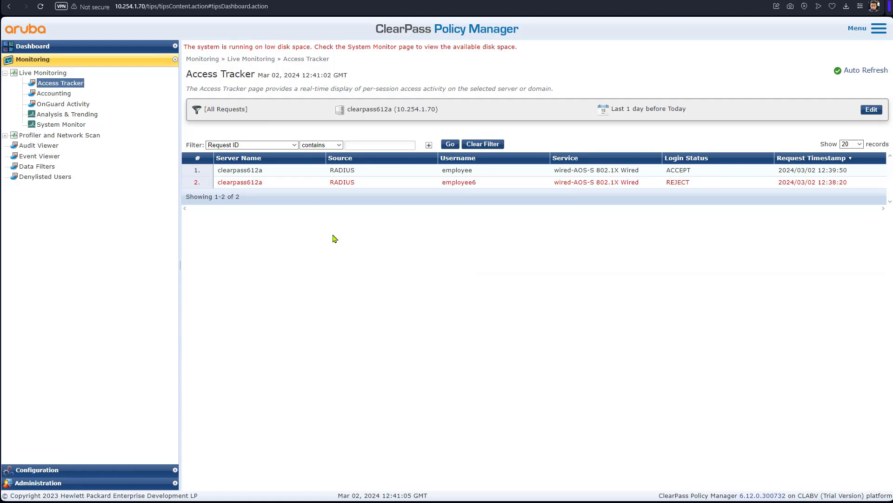
left_click(264, 176)
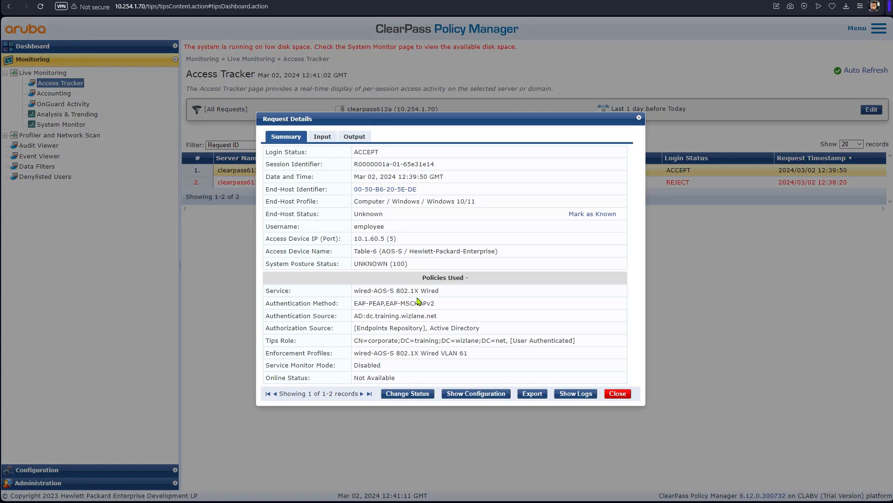
left_click_drag(441, 292, 352, 291)
Confirm the RADIUS Response sent Tunnel-Private-Group-Id 61, then return to the switch terminal.
left_click(359, 138)
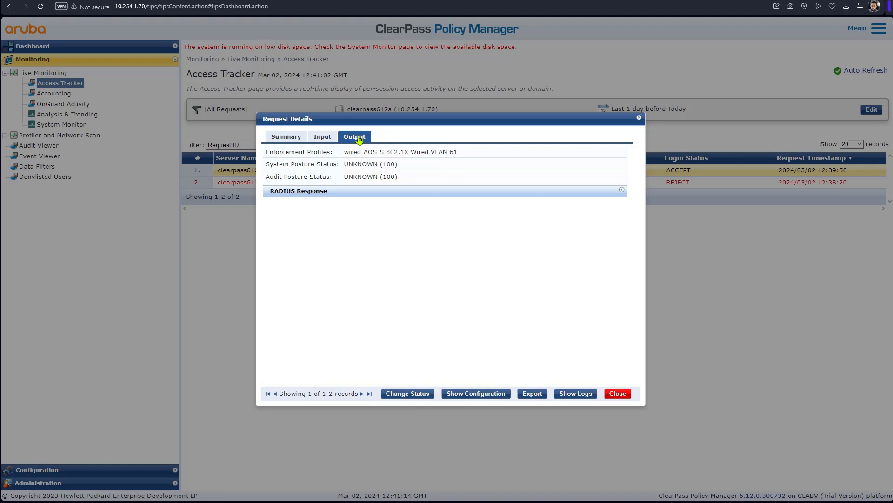
left_click(324, 198)
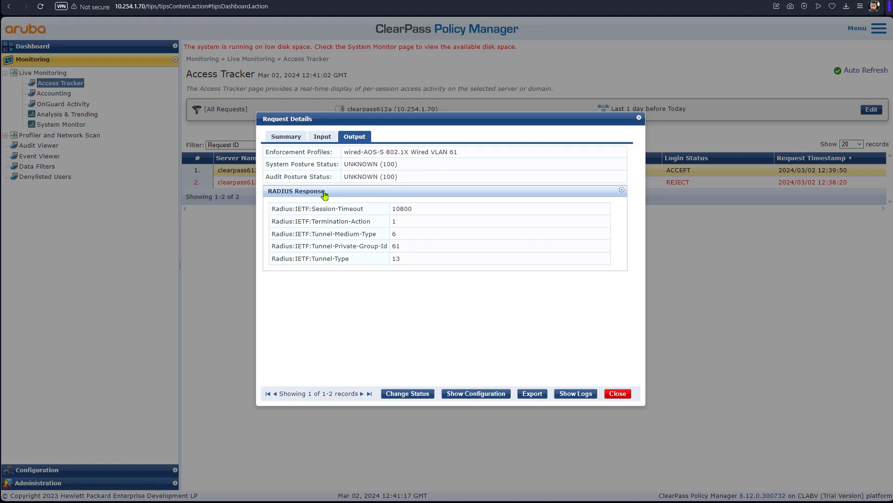
double_click(394, 249)
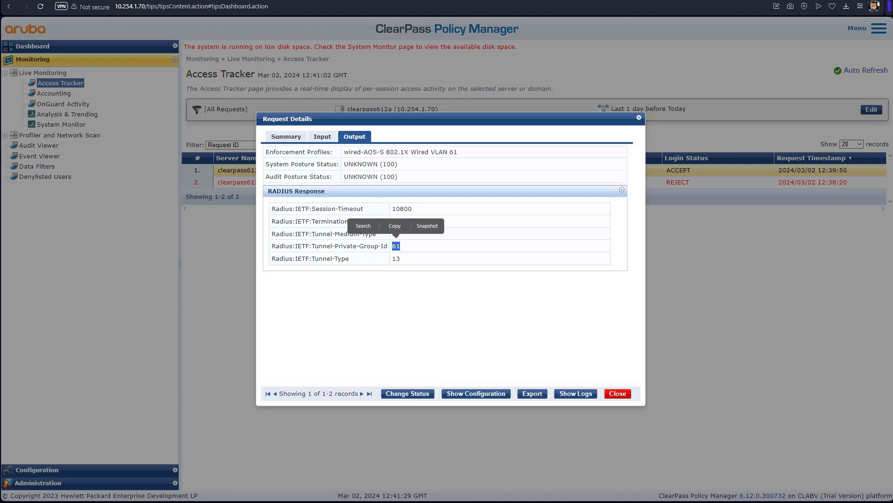
key("ctrl+Tab")
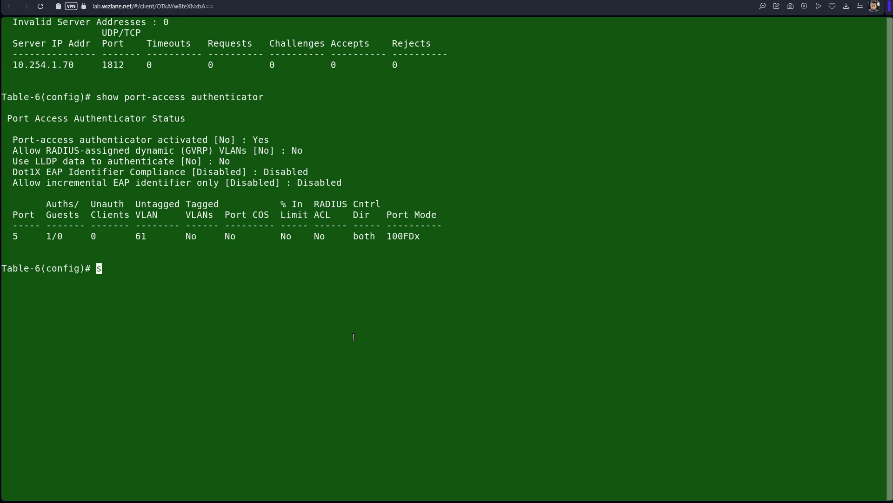
Run 'show vlan port 5 detail' and 'show running-config interface 5' on the switch.
type("sho vla port 5 detail")
key("Return")
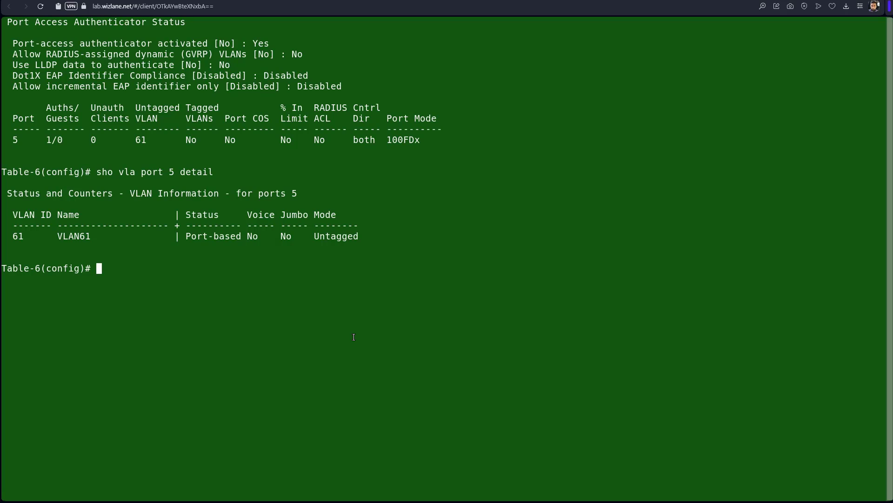
type("show ru")
key("Tab")
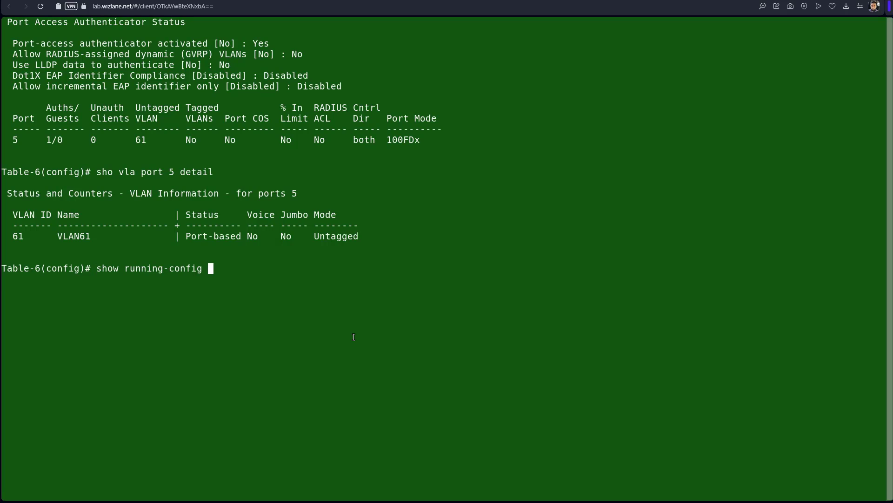
type("inter")
key("Tab")
type("5")
key("Return")
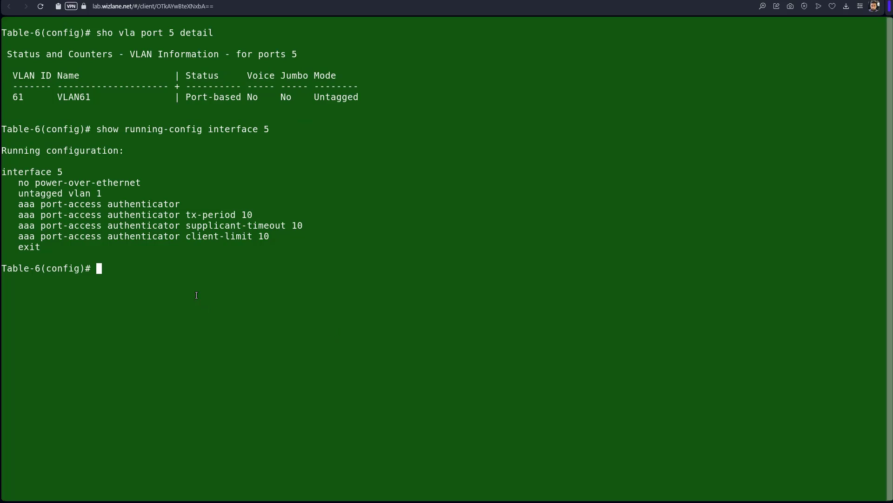
Highlight the configured untagged VLAN 1 in port 5's running config.
left_click_drag(107, 193, 15, 194)
left_click(175, 285)
left_click_drag(106, 193, 92, 193)
key("ctrl+Tab")
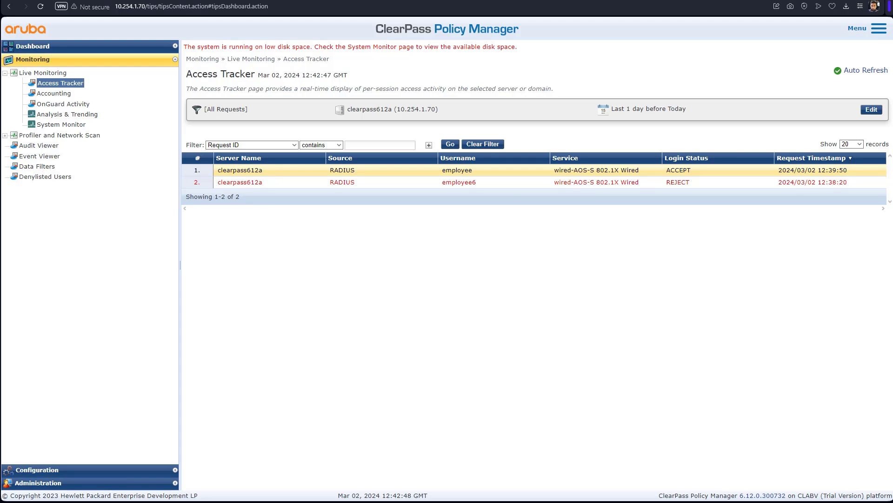
Open the wired-AOS-S 802.1X Wired service from Configuration > Services.
left_click(82, 470)
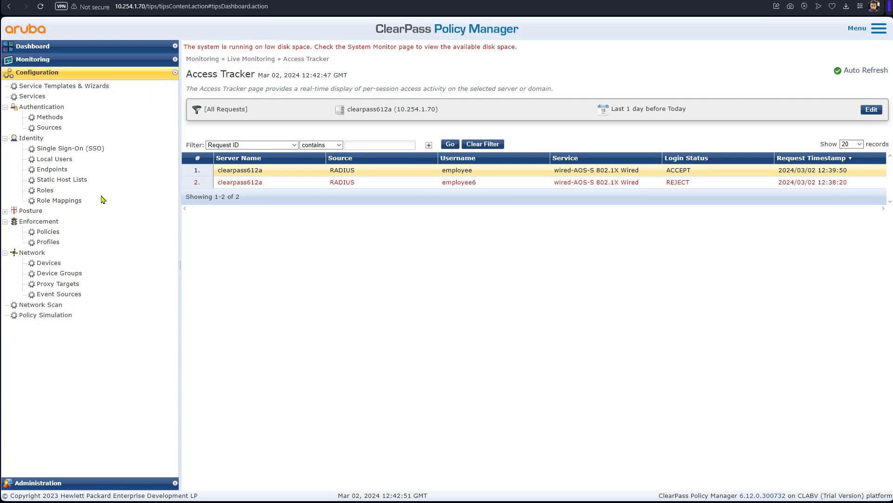
left_click(46, 97)
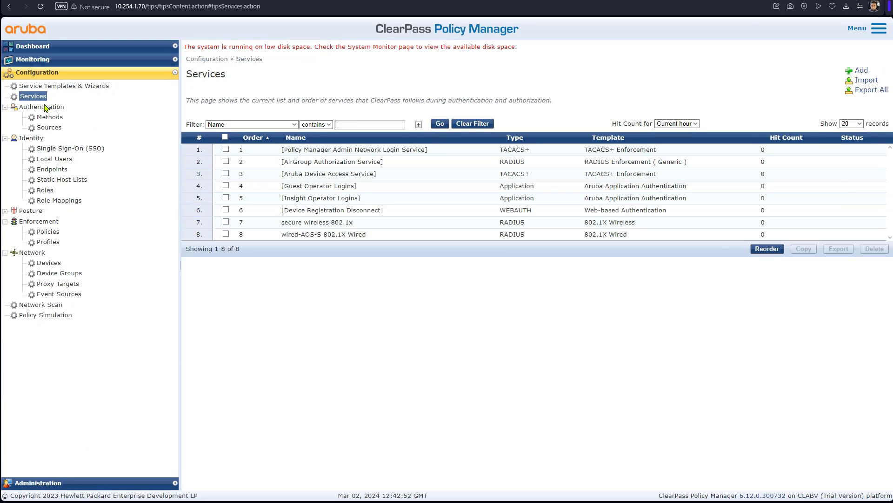
left_click(323, 236)
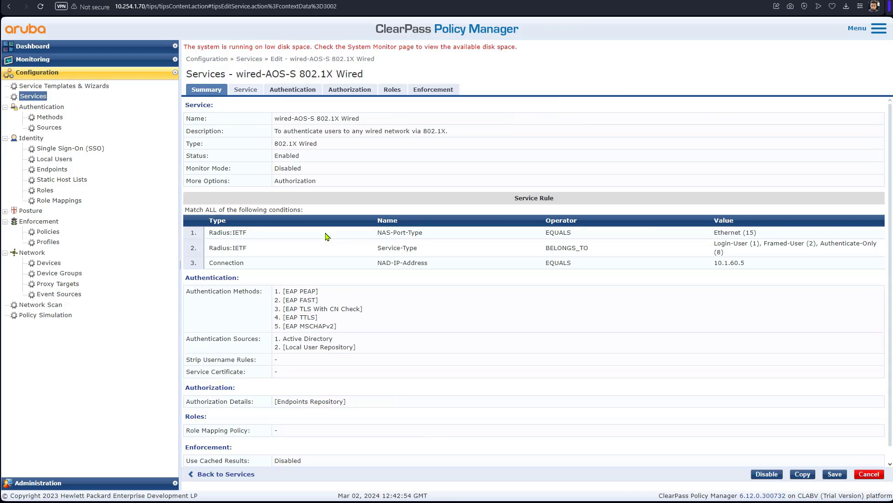
Review enforcement rules (AD memberOf corporate → VLAN 61, default VLAN 60), then check Local Users.
left_click(423, 91)
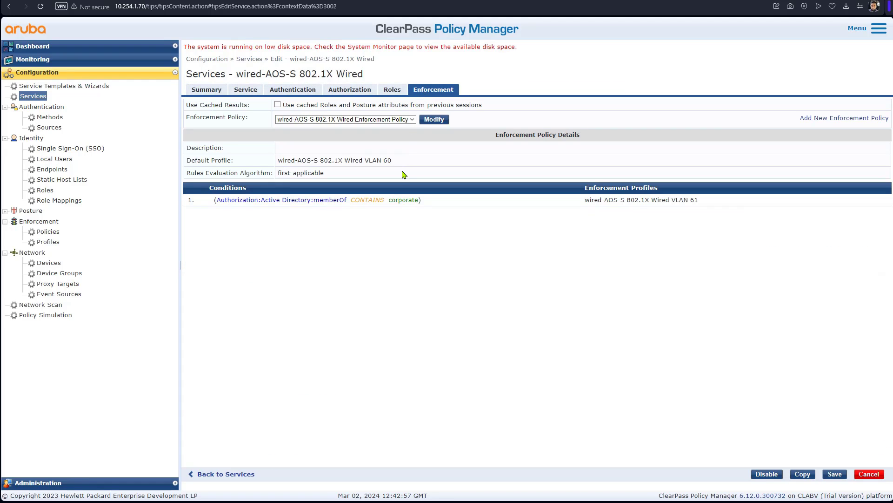
left_click_drag(266, 201, 415, 201)
left_click_drag(700, 201, 621, 199)
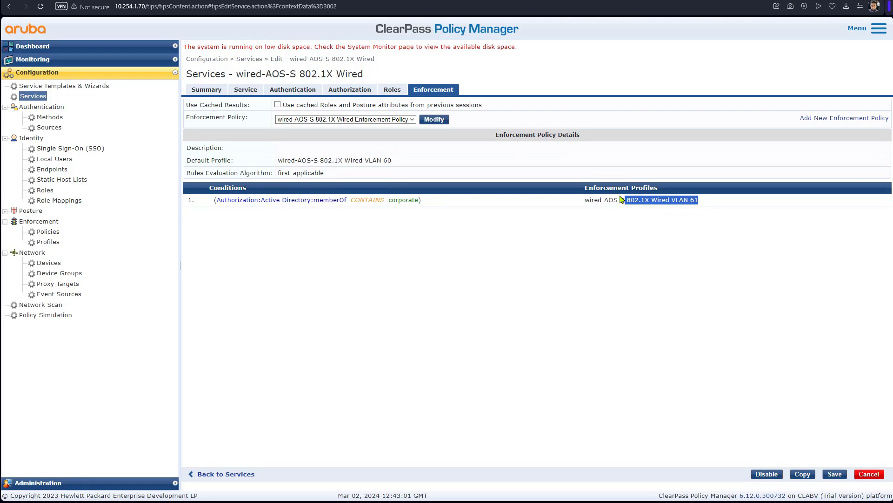
left_click(621, 200)
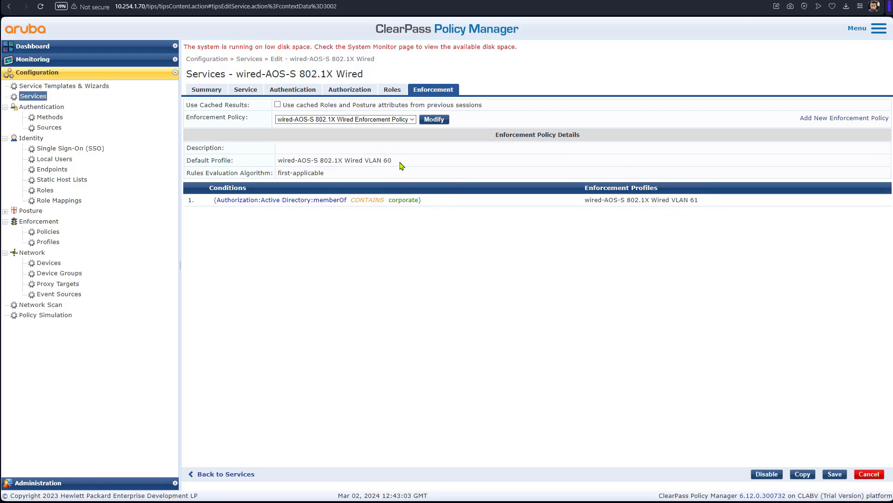
left_click_drag(393, 161, 286, 162)
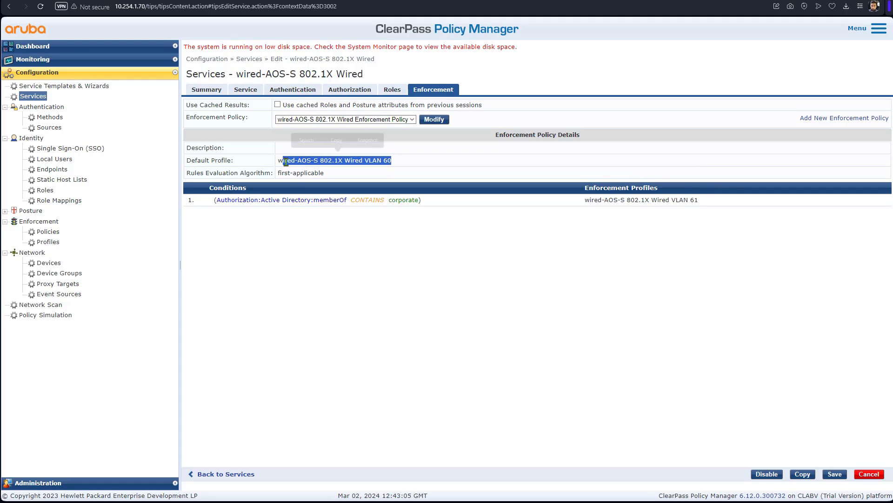
left_click(333, 238)
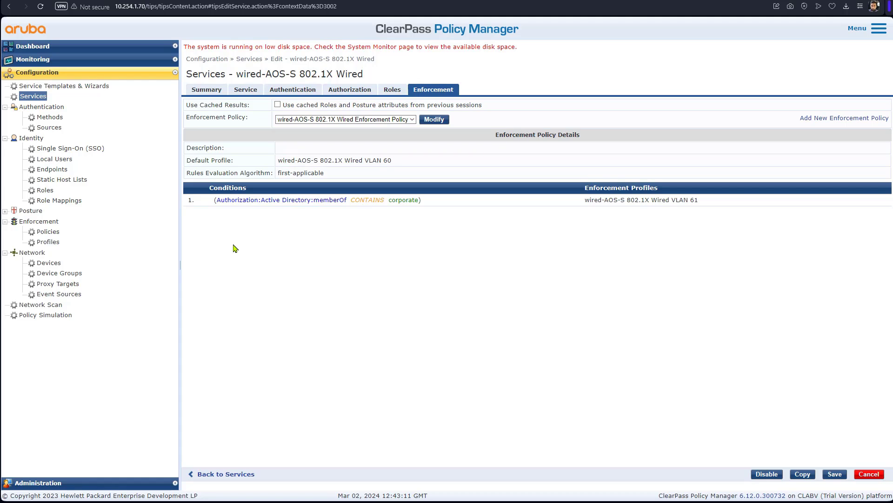
left_click(58, 161)
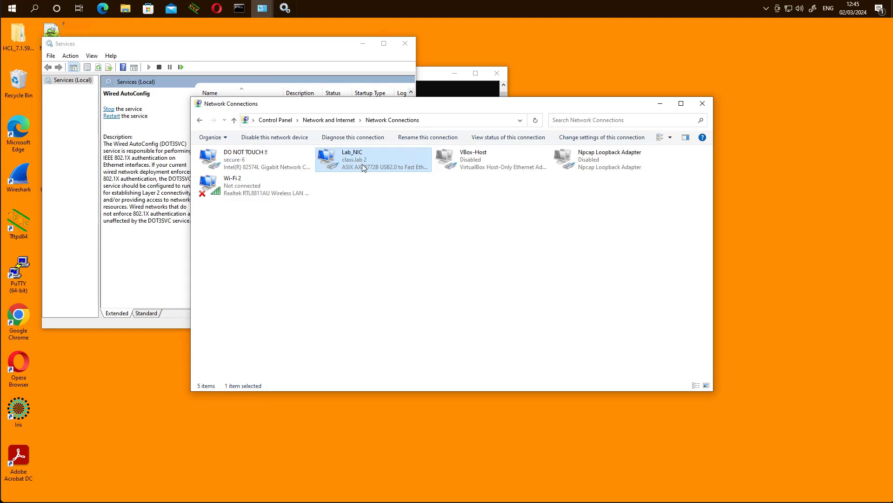
Replace Lab_NIC's saved 802.1X credentials with user testuser and its password, saving all dialogs.
right_click(363, 161)
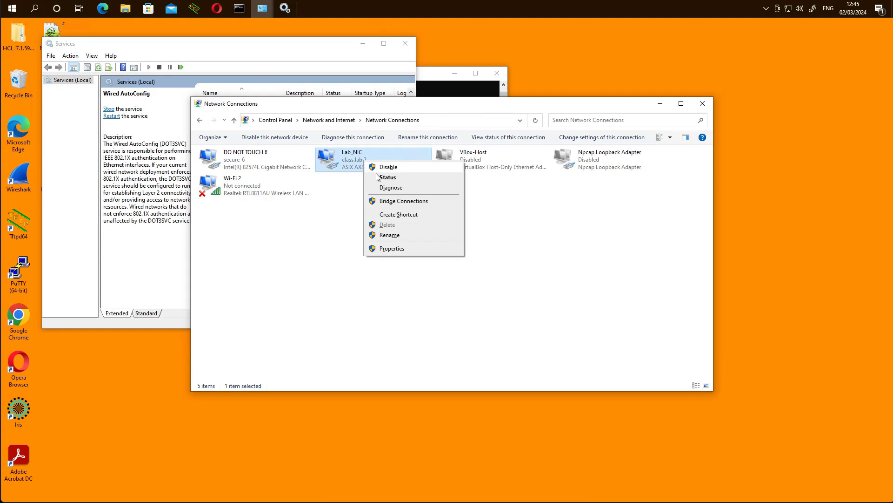
left_click(394, 248)
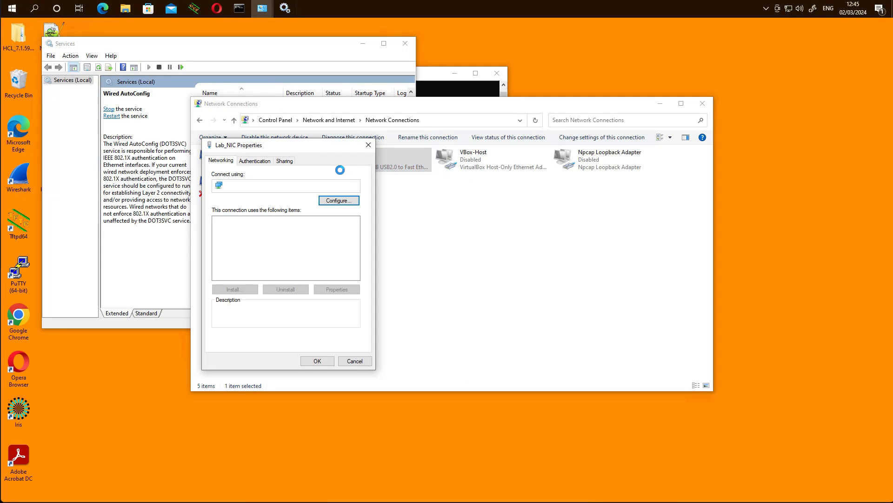
left_click(266, 162)
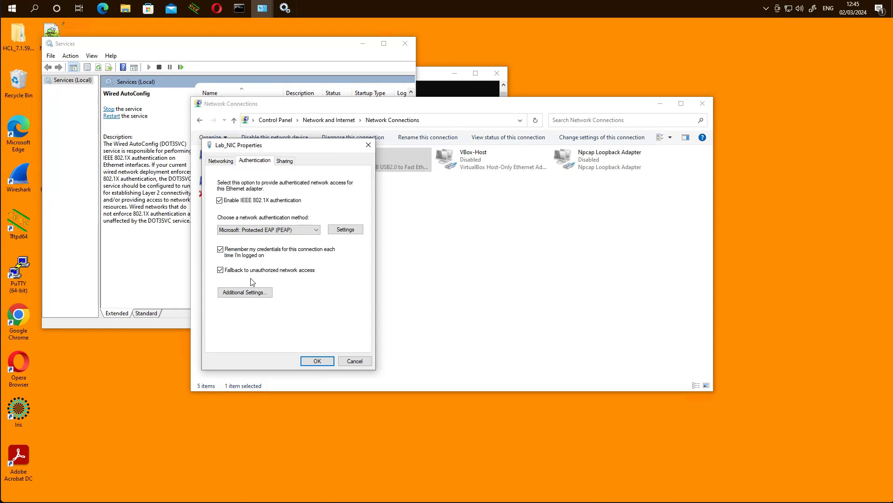
left_click(259, 293)
left_click(354, 223)
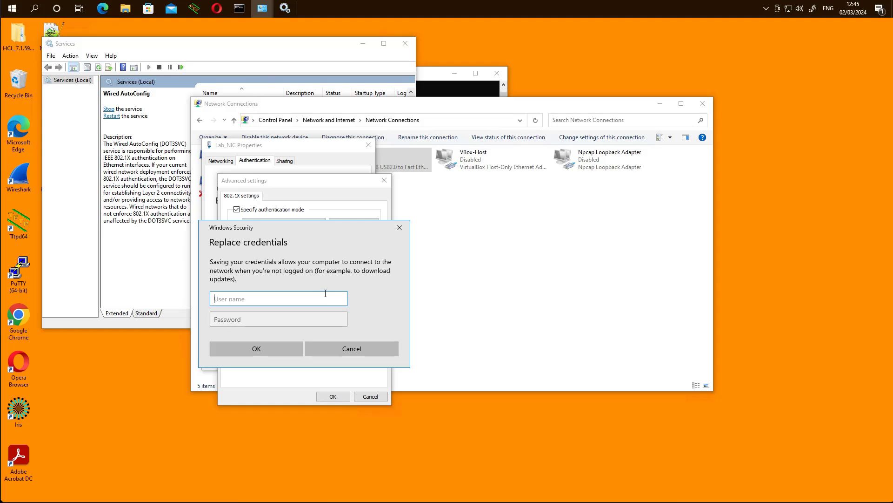
type("testuser")
key("Tab")
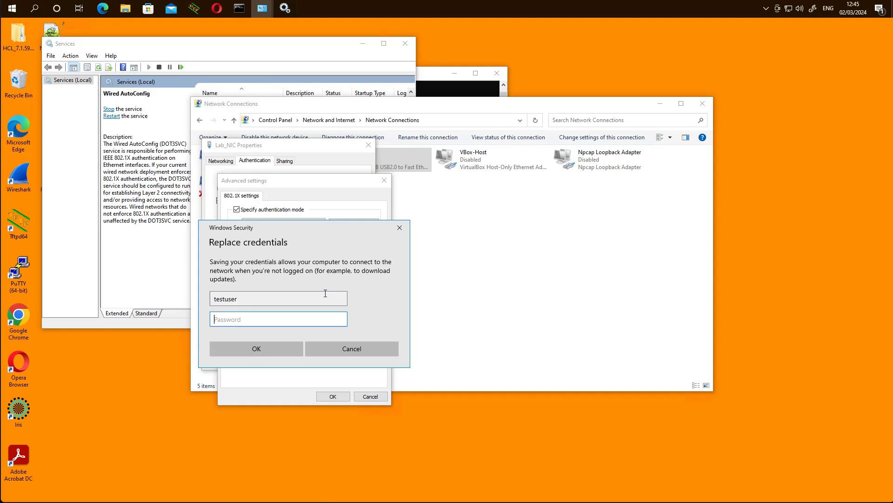
type("********")
left_click(286, 347)
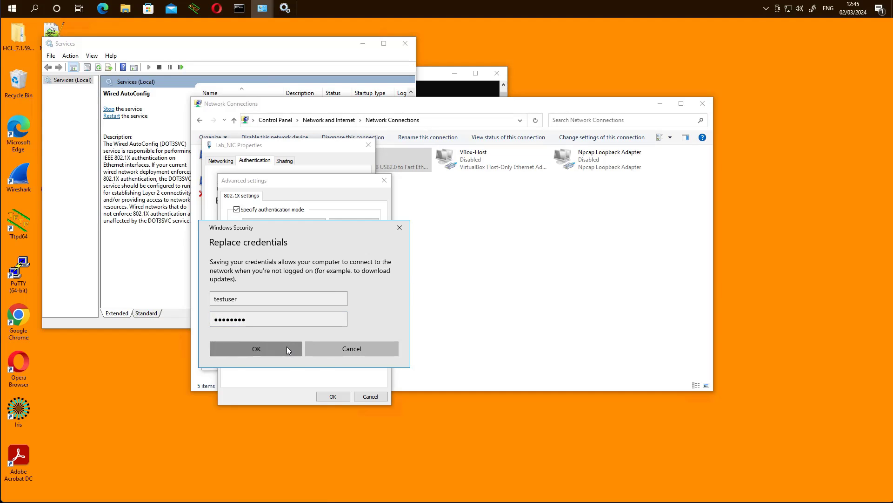
left_click(332, 396)
left_click(315, 363)
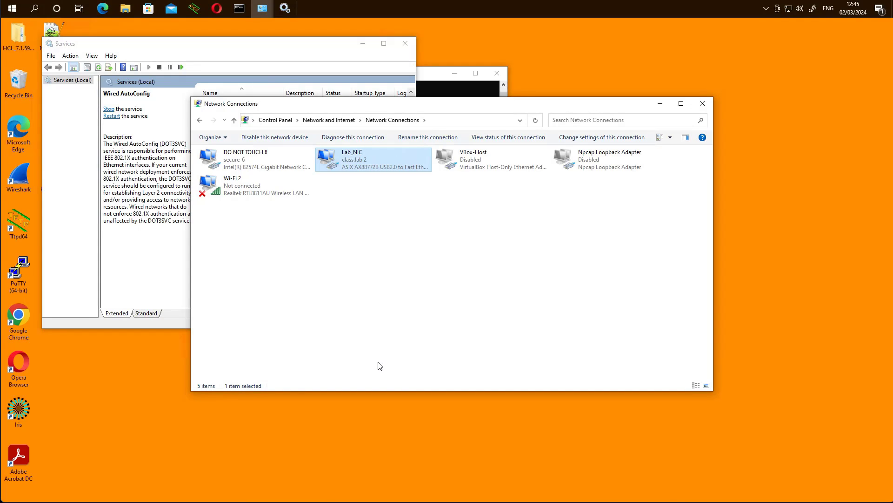
Rerun ipconfig in Command Prompt and highlight Lab_NIC's new address 10.1.60.50.
left_click(451, 91)
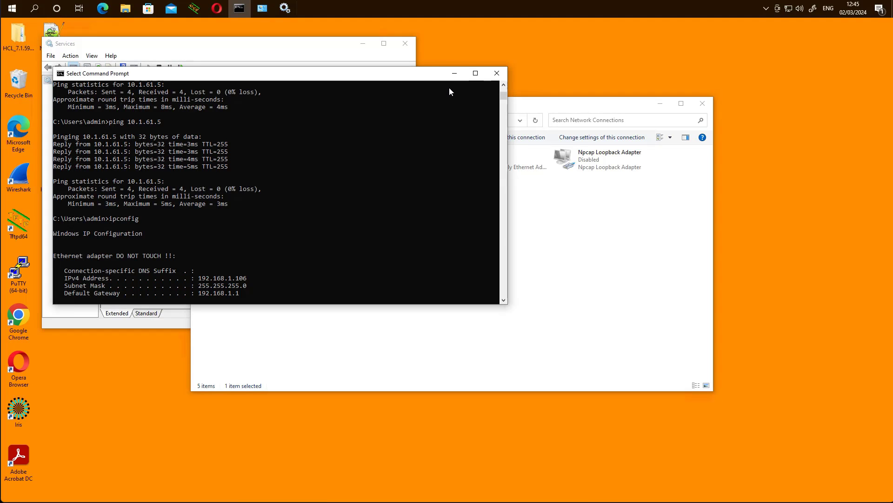
key("Return")
key("Return")
key("Return")
key("Up")
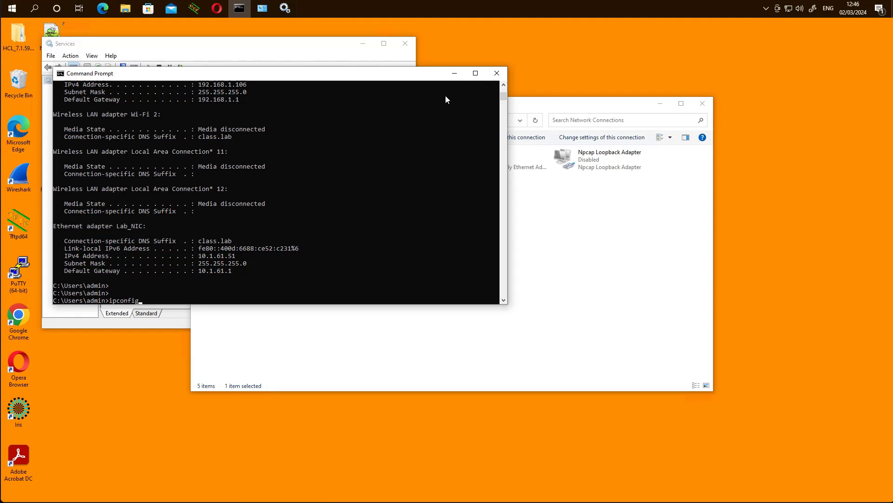
key("Return")
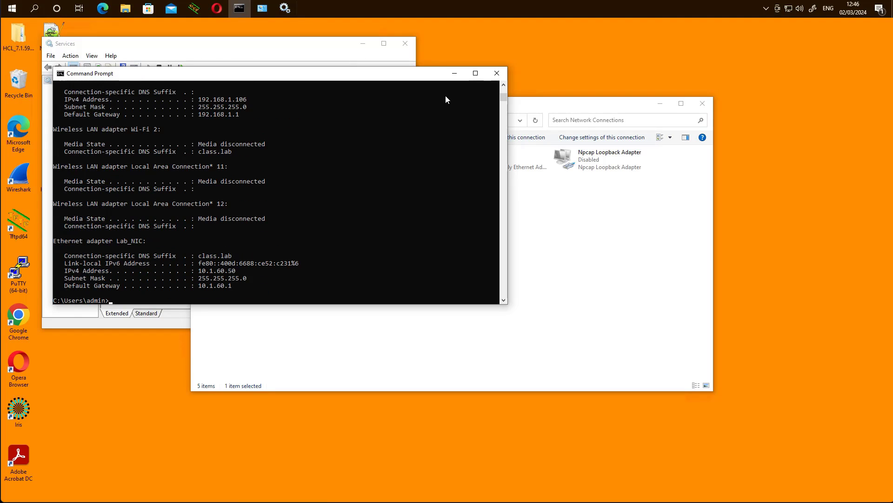
left_click_drag(238, 274, 199, 270)
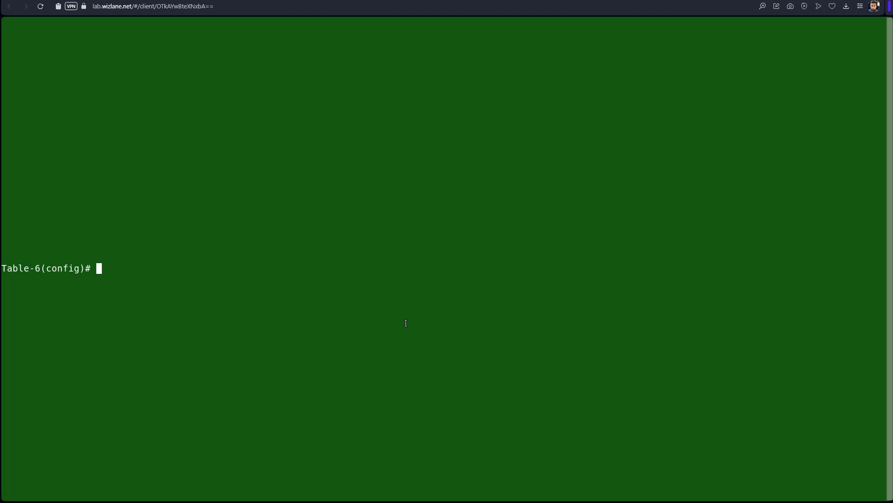
Run 'show port-access authenticator' and highlight port 5's untagged VLAN 60.
type("show port-acce")
key("Tab")
type("aut")
type("he")
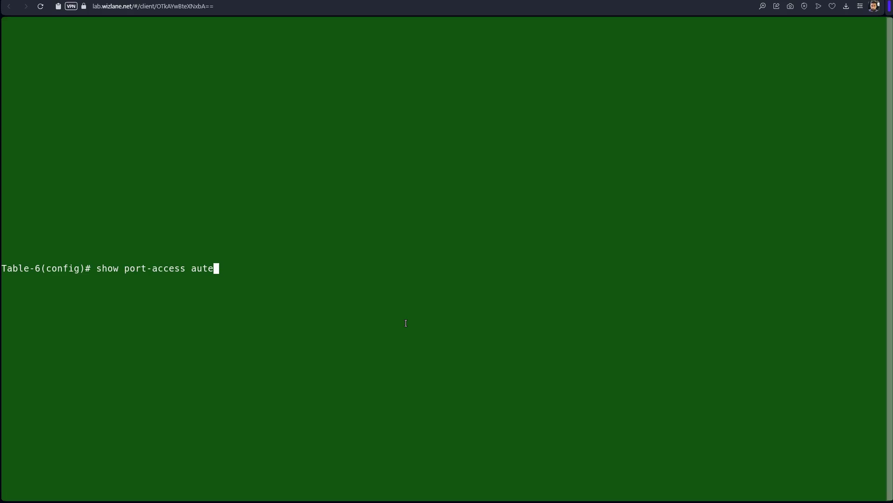
key("Tab")
key("Return")
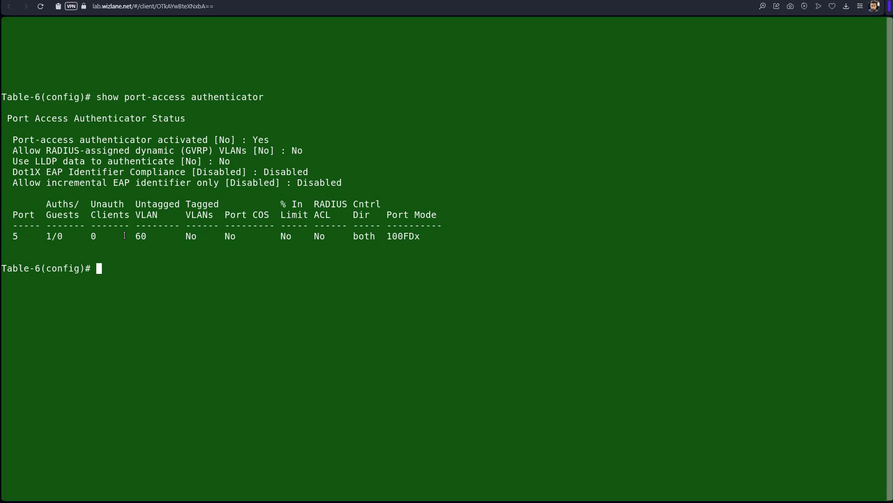
left_click_drag(152, 236, 137, 237)
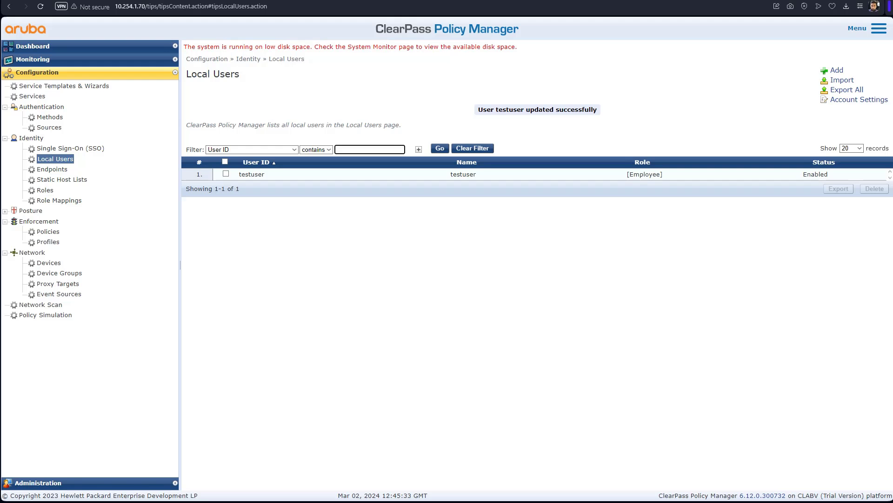
Open testuser's accepted request in Access Tracker and confirm RADIUS Tunnel-Private-Group-Id 60.
left_click(39, 59)
left_click(52, 84)
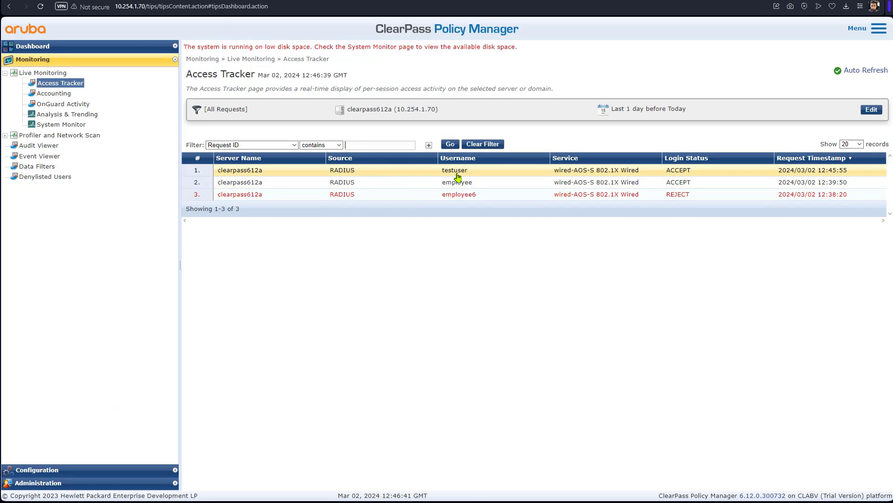
left_click(460, 171)
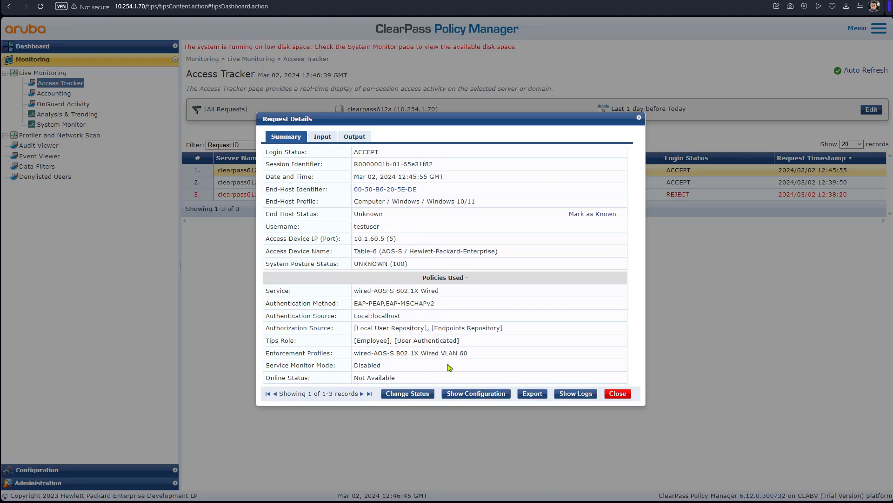
left_click(354, 141)
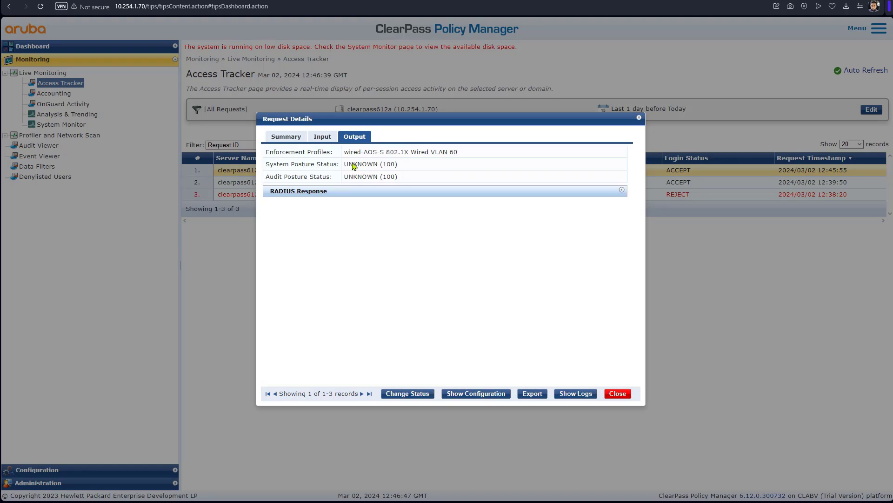
left_click(358, 193)
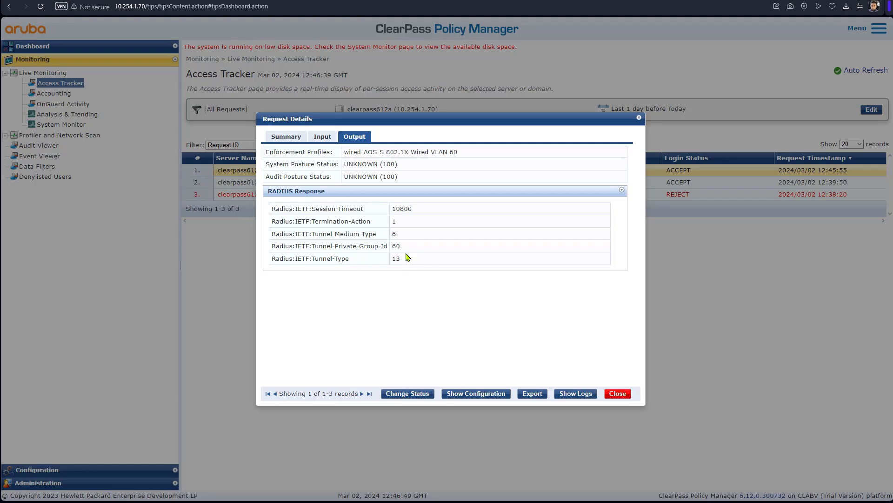
left_click_drag(400, 247, 392, 246)
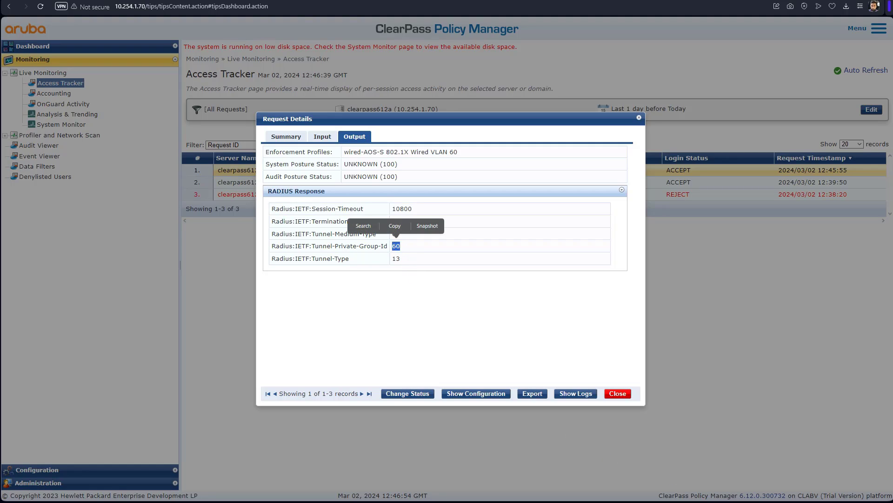
left_click(614, 393)
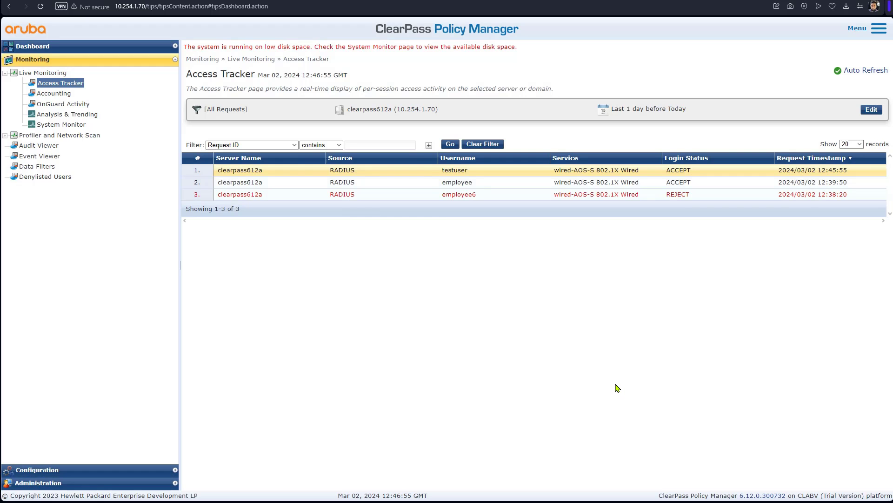